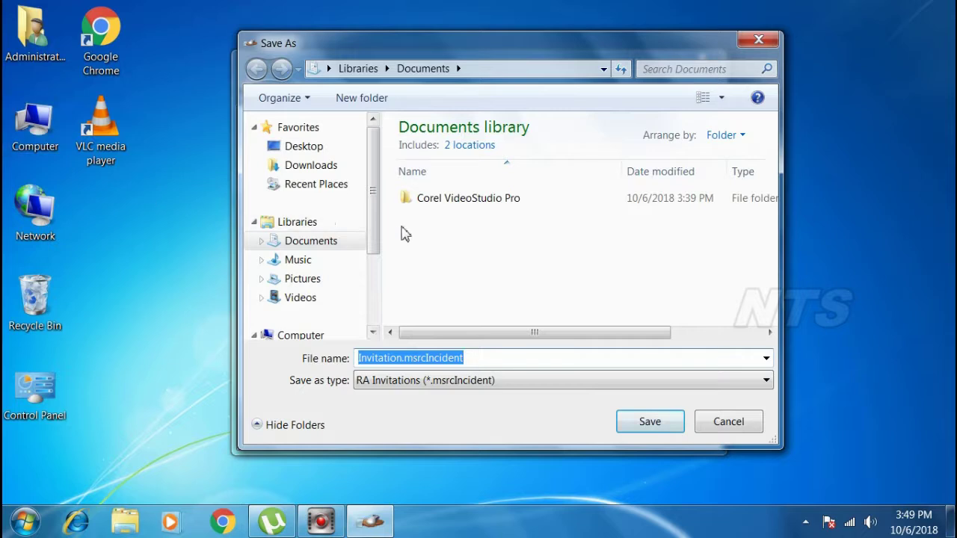
# Save Invitation.msrcIncident to the Desktop and shift the Remote Assistance window right
pyautogui.click(308, 154)
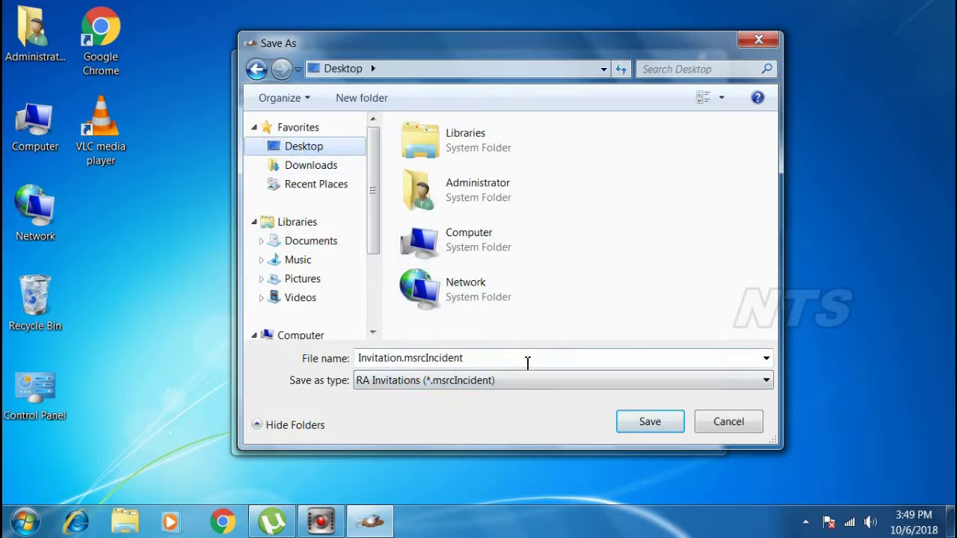
pyautogui.click(643, 423)
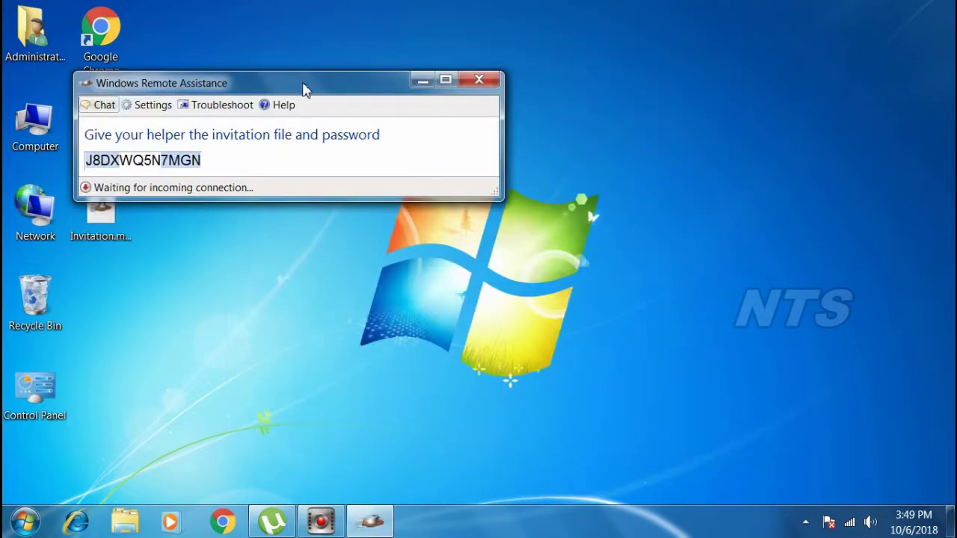
pyautogui.moveTo(302, 90); pyautogui.dragTo(439, 83)
# Copy the Remote Assistance password and create a new text document on the desktop
pyautogui.rightClick(323, 158)
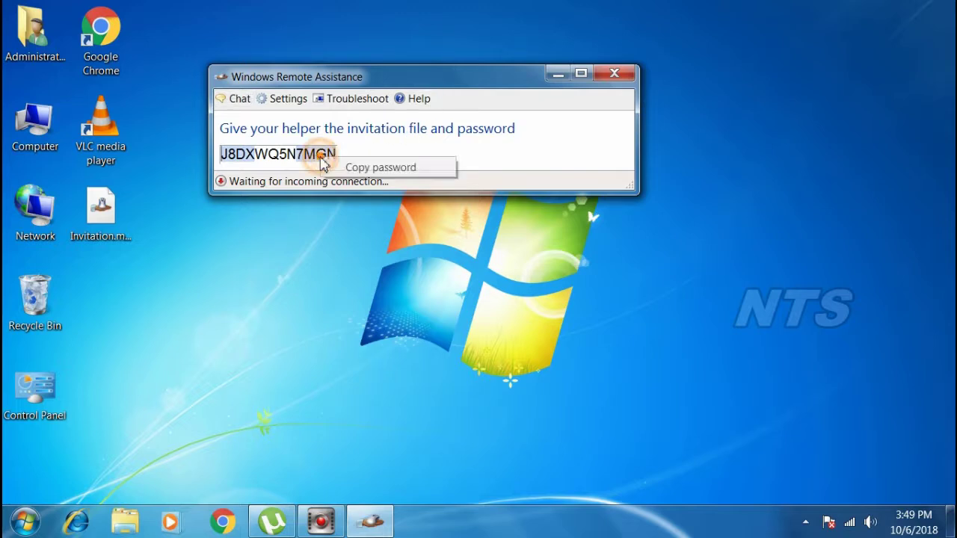
pyautogui.click(379, 169)
pyautogui.click(134, 298)
pyautogui.rightClick(133, 296)
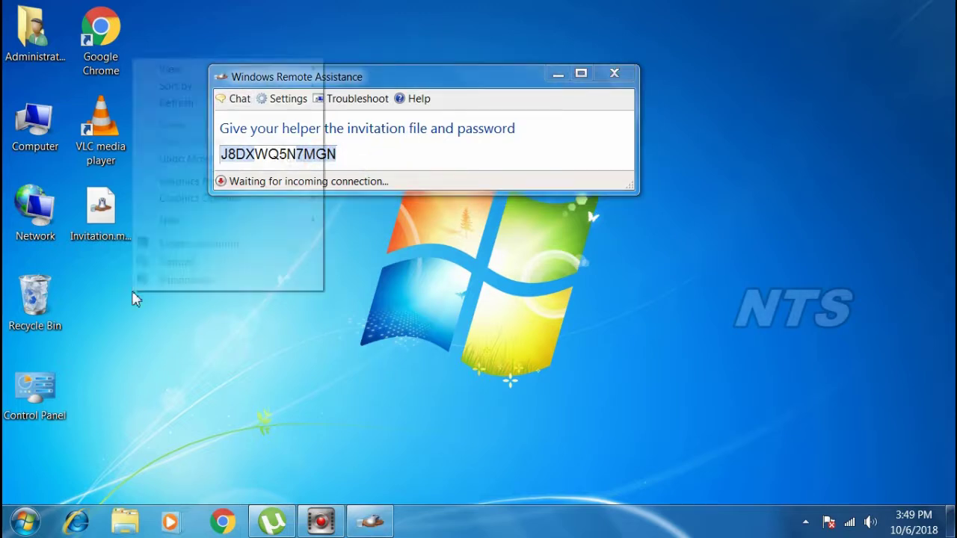
pyautogui.moveTo(258, 226)
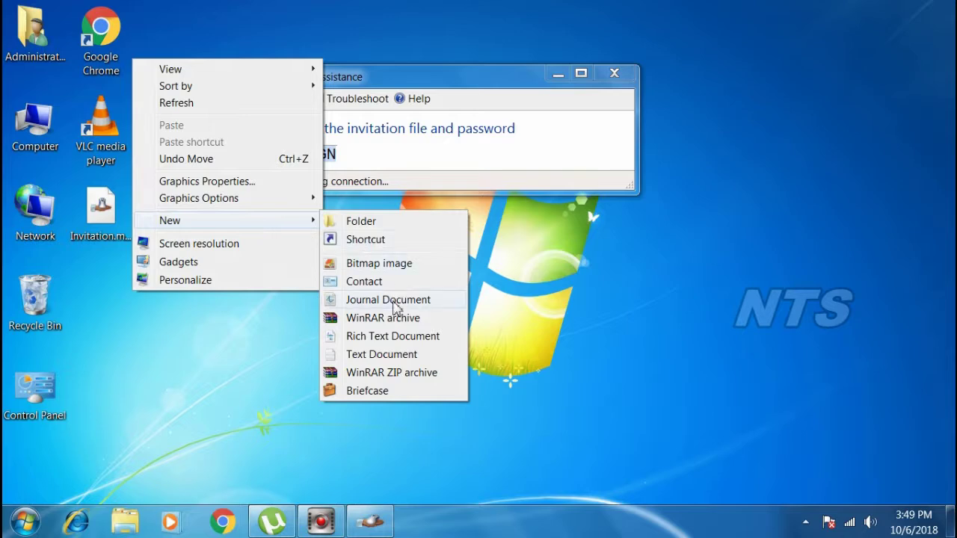
pyautogui.click(388, 355)
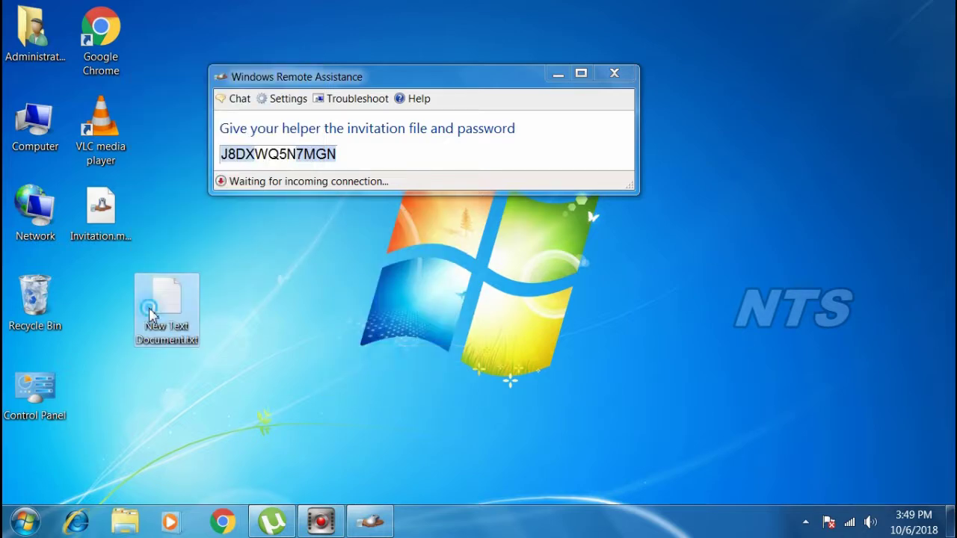
# Paste the password into the new text document and save it
pyautogui.doubleClick(157, 307)
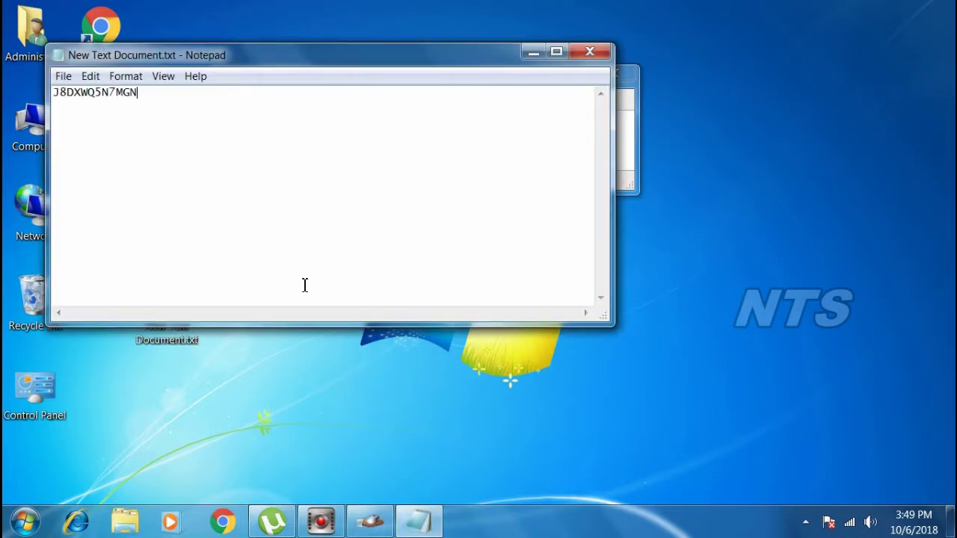
pyautogui.click(589, 51)
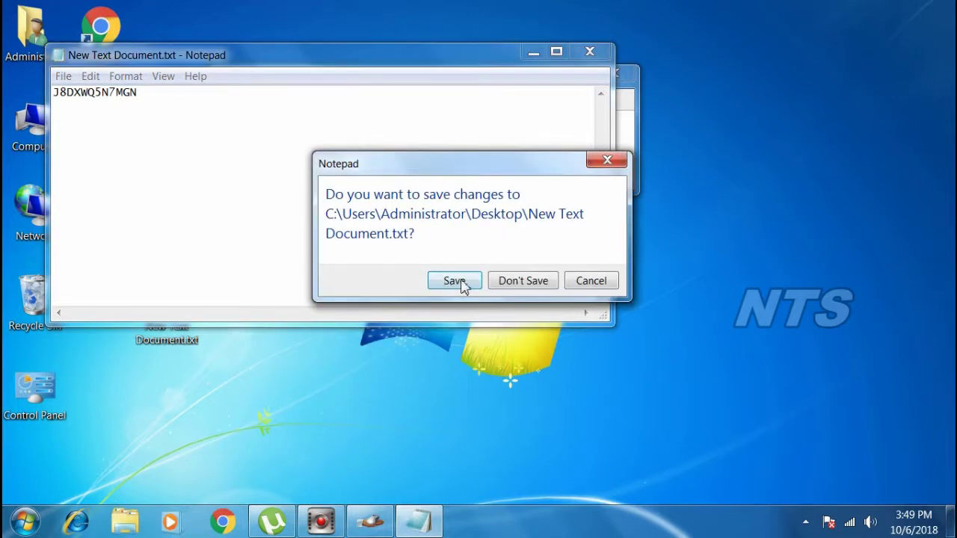
pyautogui.click(456, 280)
# Rename the new text document to pass.txt
pyautogui.rightClick(161, 334)
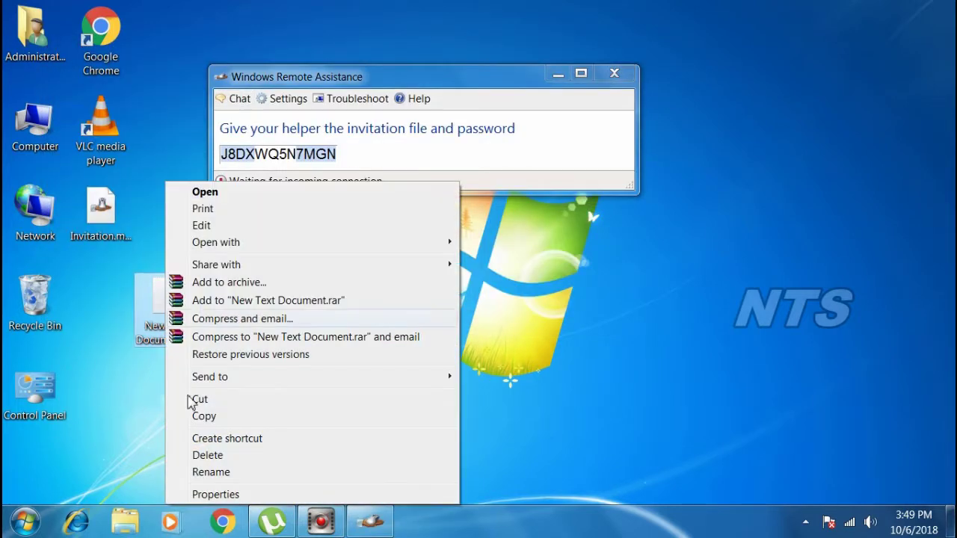
pyautogui.click(221, 474)
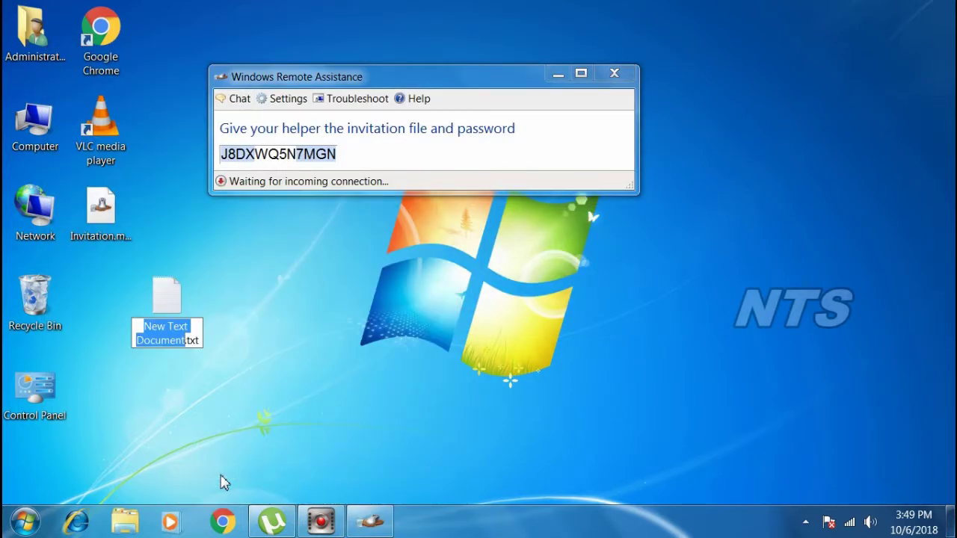
pyautogui.write('pass')
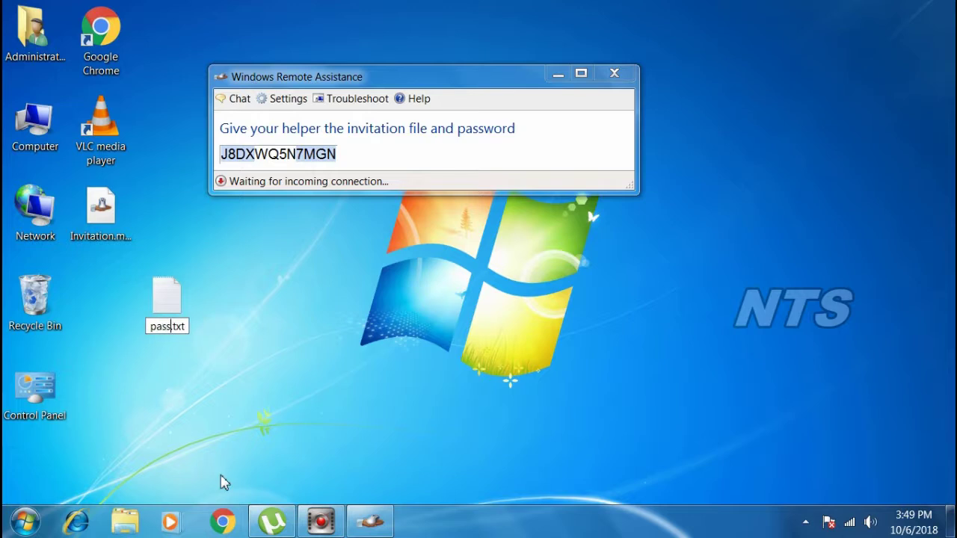
pyautogui.press('Return')
# Select the invitation file and pass.txt on the desktop and cut them
pyautogui.moveTo(182, 316); pyautogui.dragTo(125, 293)
pyautogui.rightClick(278, 329)
pyautogui.moveTo(149, 345); pyautogui.dragTo(104, 199)
pyautogui.rightClick(104, 198)
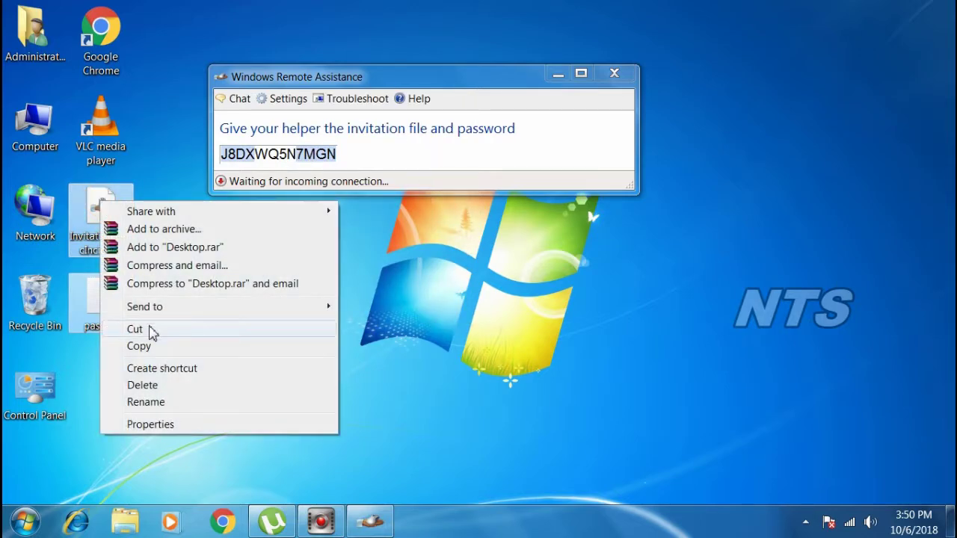
pyautogui.click(135, 330)
# Create a new folder named NTS in the Documents library
pyautogui.doubleClick(32, 113)
pyautogui.rightClick(324, 356)
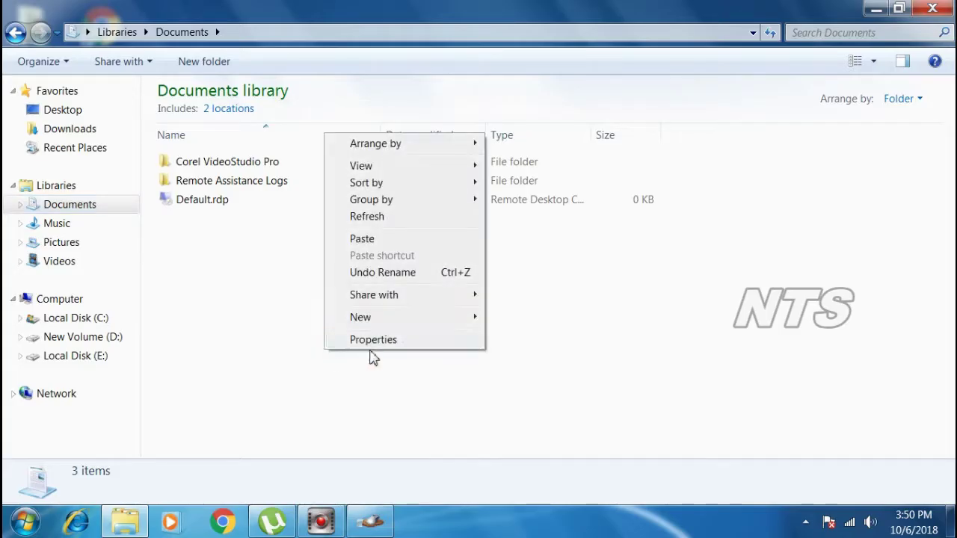
pyautogui.moveTo(466, 323)
pyautogui.click(500, 320)
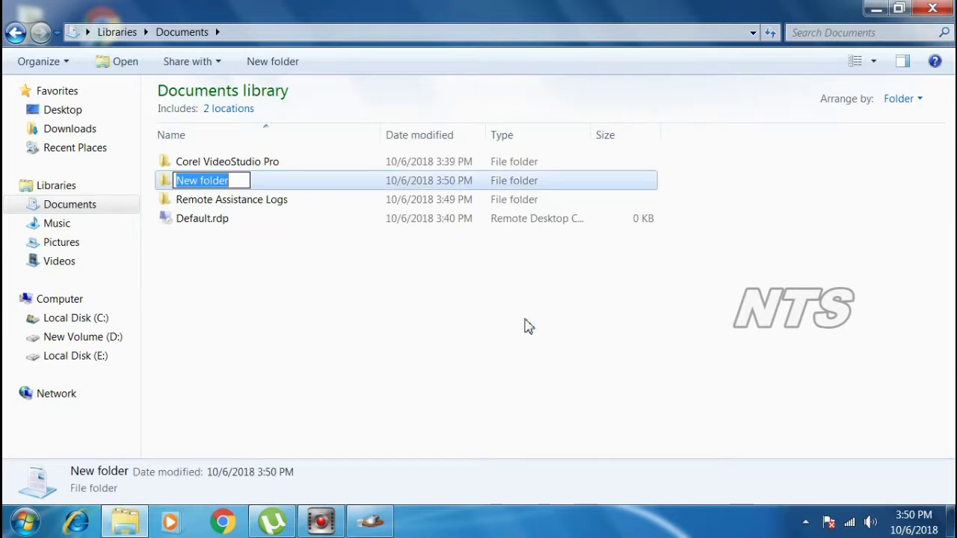
pyautogui.write('NT')
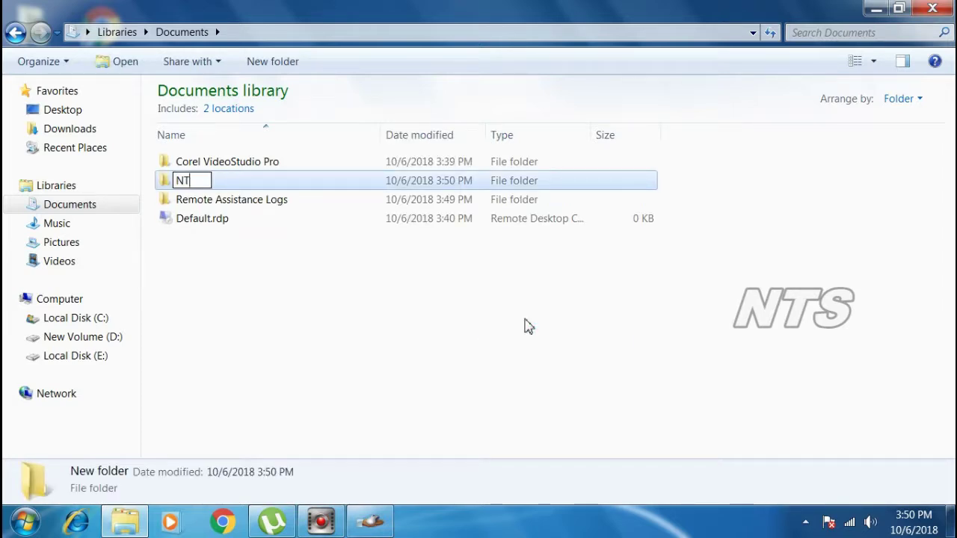
pyautogui.write('S')
pyautogui.click(537, 328)
# Paste both files into NTS and return to Documents
pyautogui.doubleClick(207, 181)
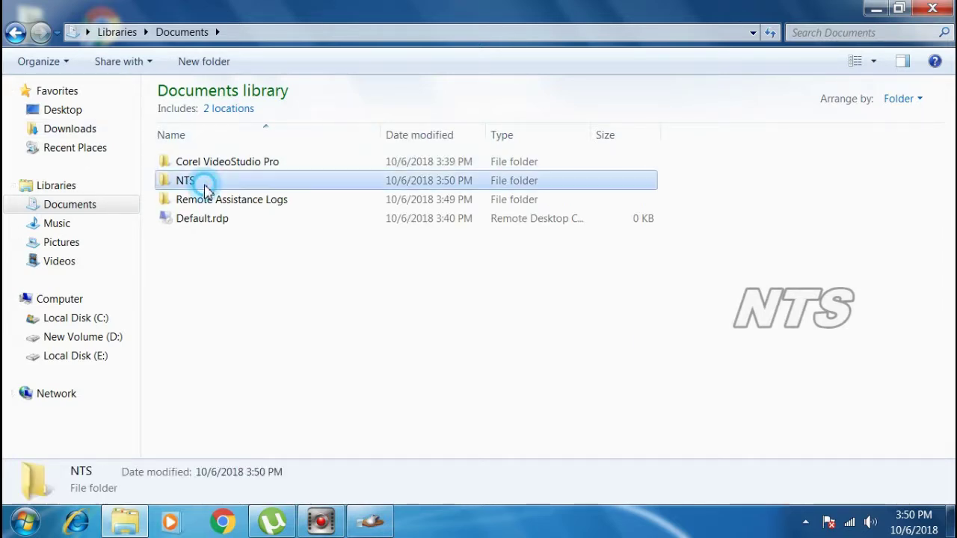
pyautogui.hotkey('ctrl', 'v')
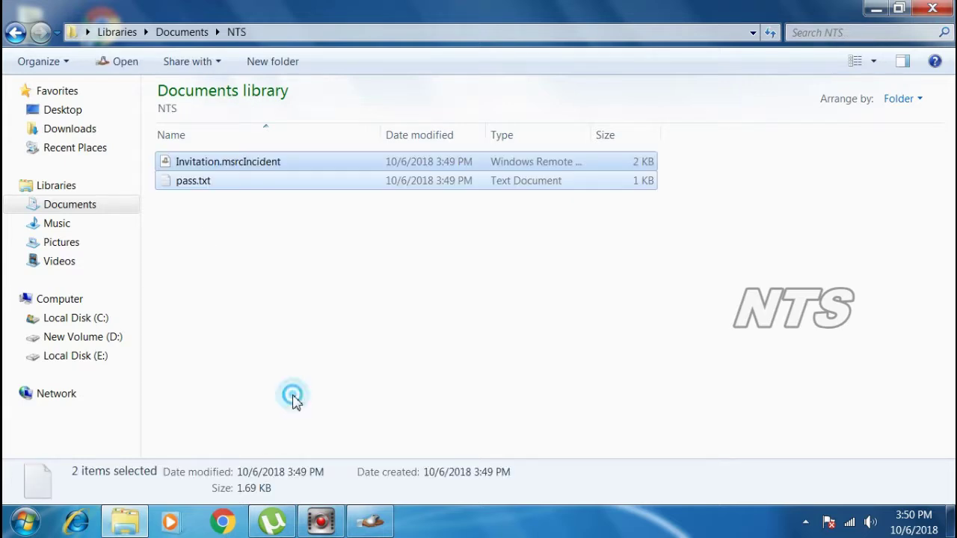
pyautogui.click(294, 399)
pyautogui.click(15, 32)
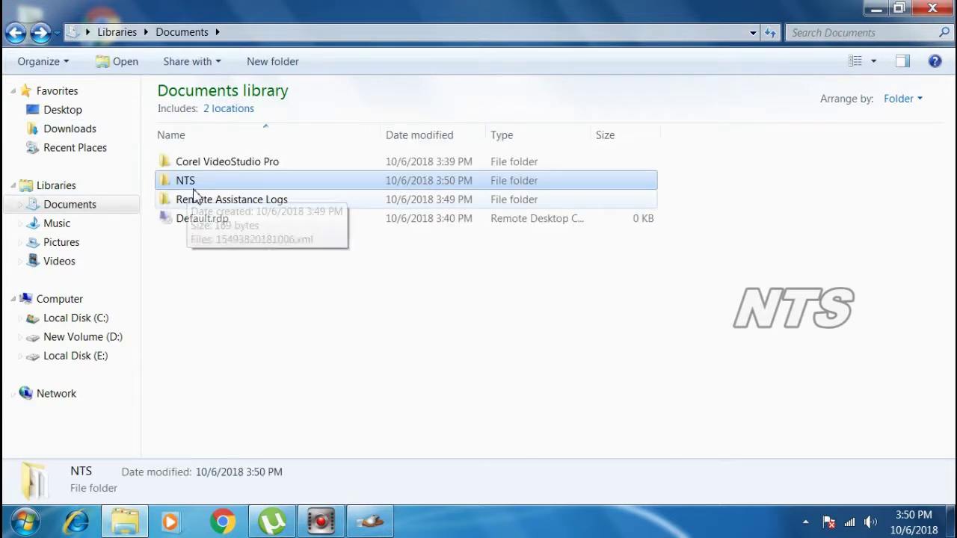
# Add Everyone to the NTS folder's sharing list via Share with > Specific people
pyautogui.rightClick(186, 191)
pyautogui.moveTo(246, 242)
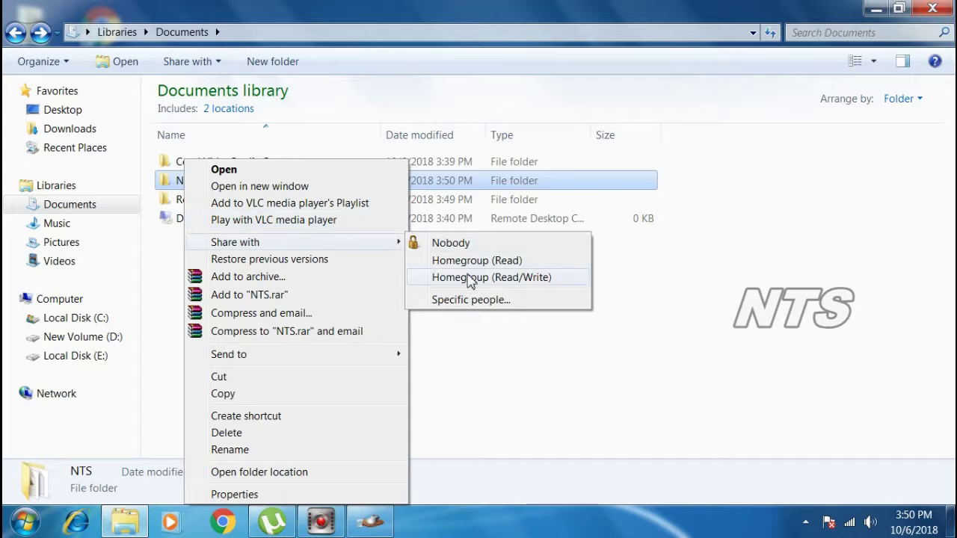
pyautogui.click(471, 301)
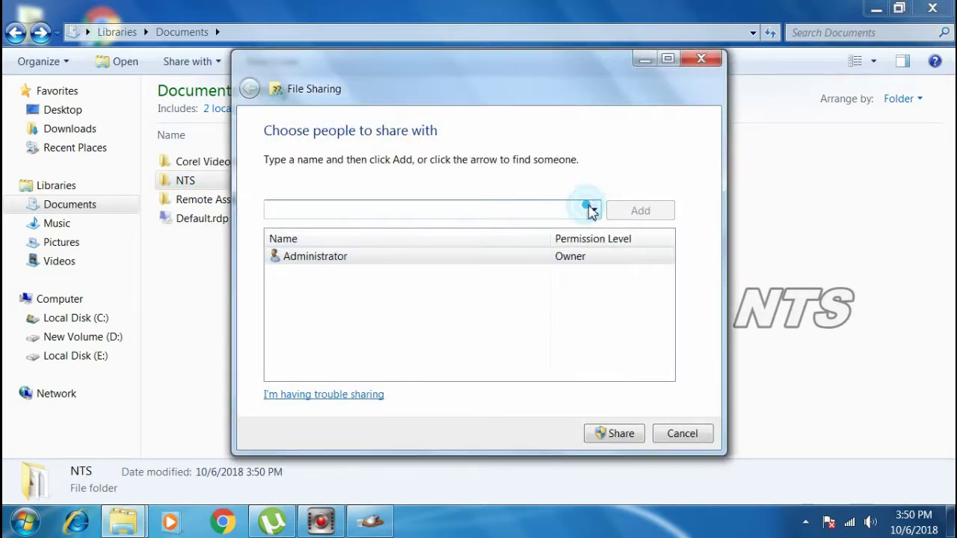
pyautogui.click(592, 210)
pyautogui.click(311, 270)
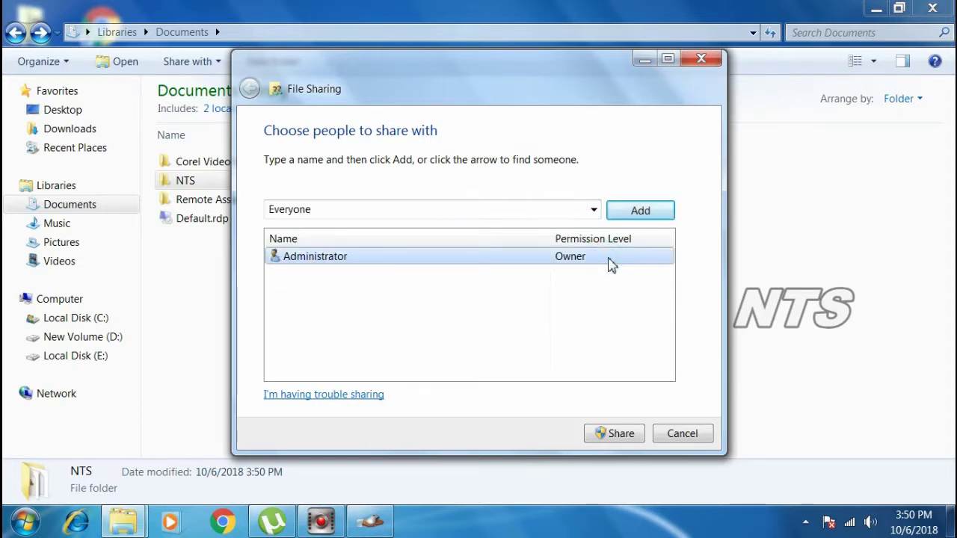
pyautogui.click(640, 212)
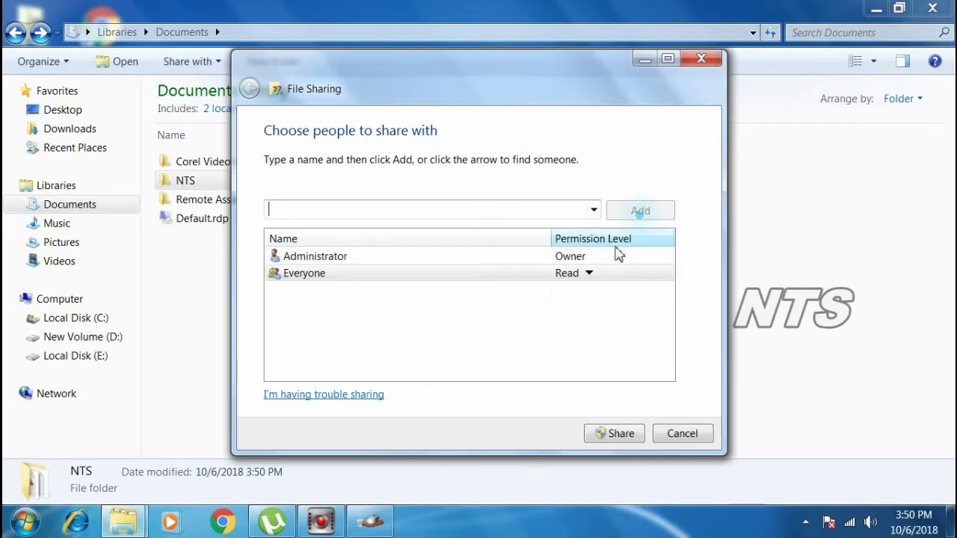
# Give Everyone Read/Write, share NTS, and turn on network discovery and file sharing
pyautogui.click(589, 273)
pyautogui.click(634, 291)
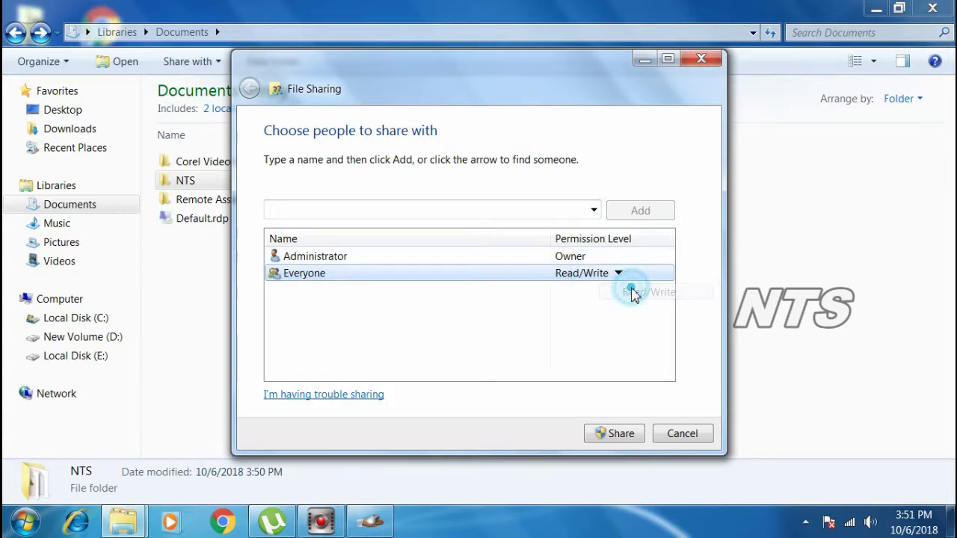
pyautogui.click(615, 433)
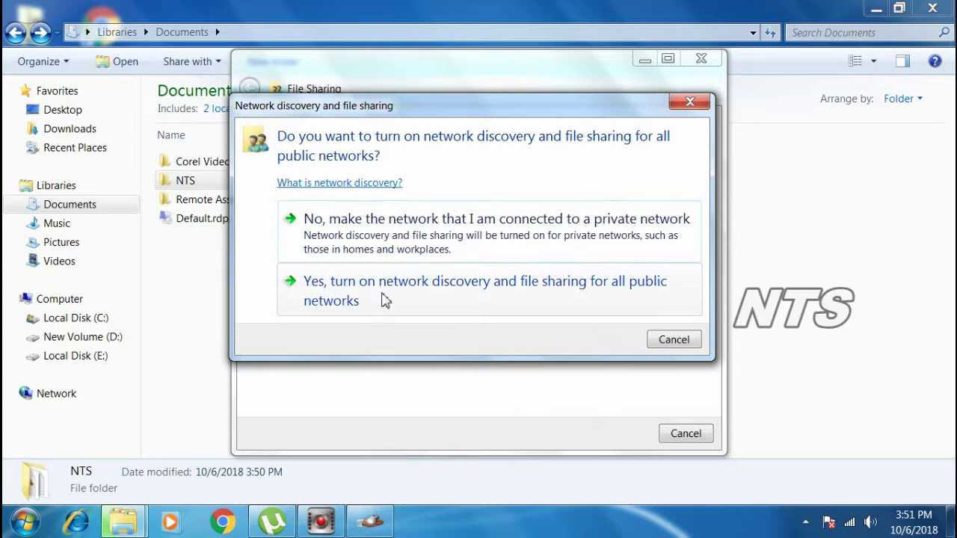
pyautogui.click(383, 296)
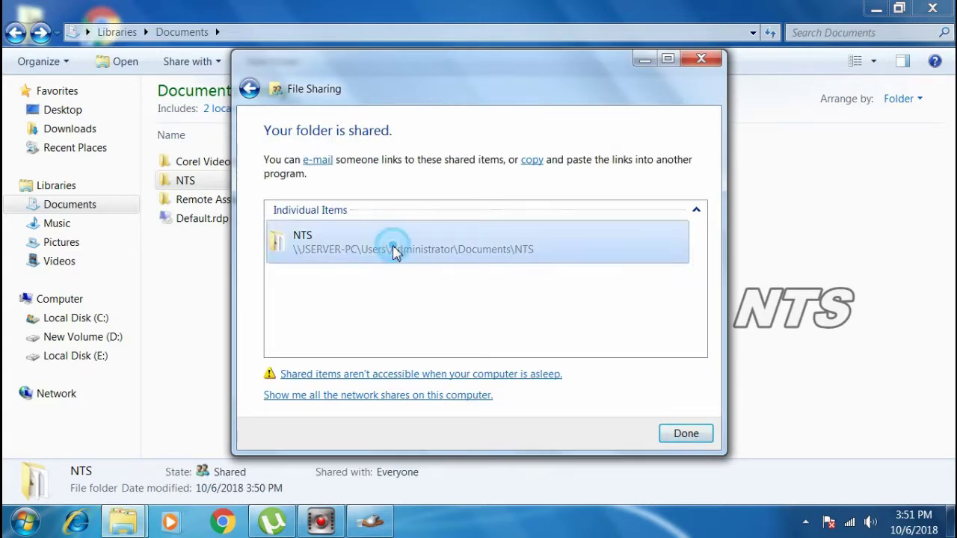
pyautogui.click(681, 434)
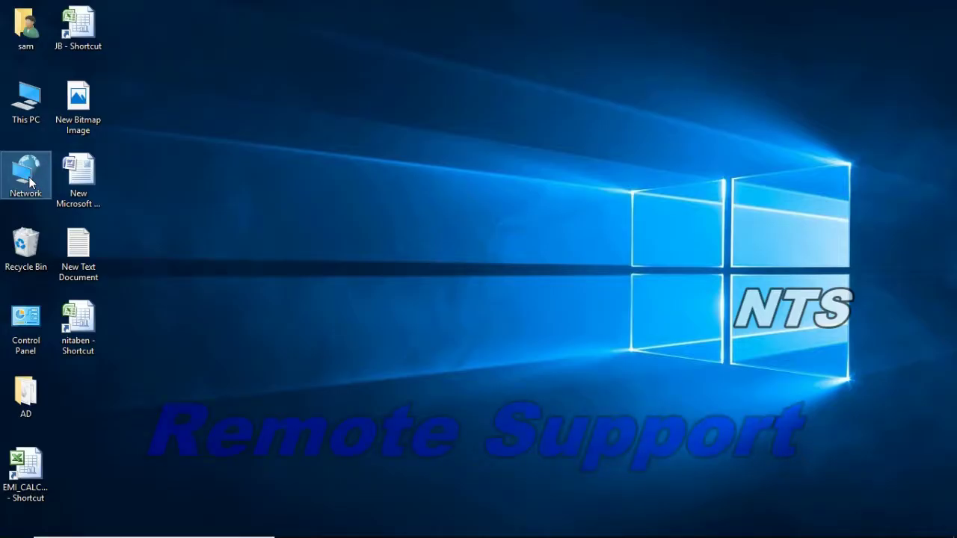
# Open Network from This PC and enable discovery and file sharing for all public networks
pyautogui.click(24, 110)
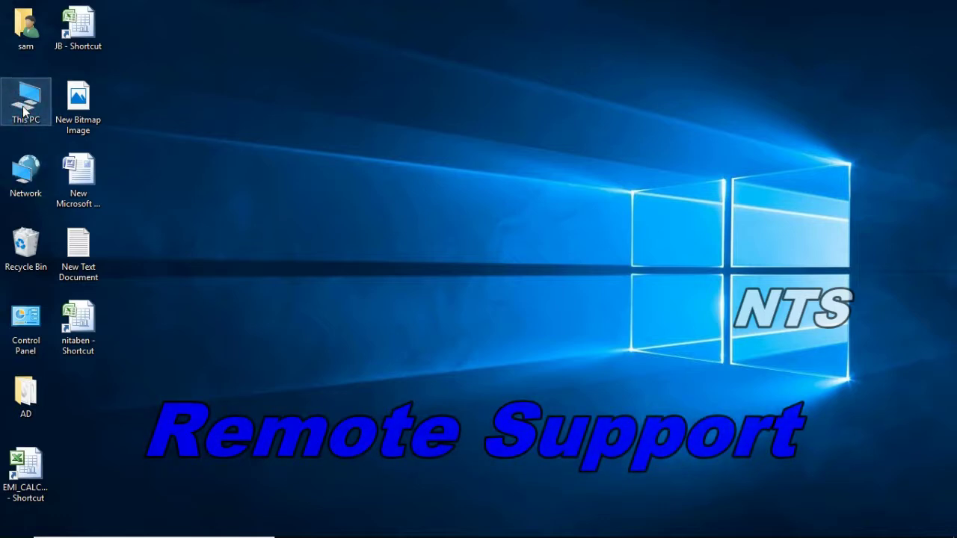
pyautogui.doubleClick(24, 110)
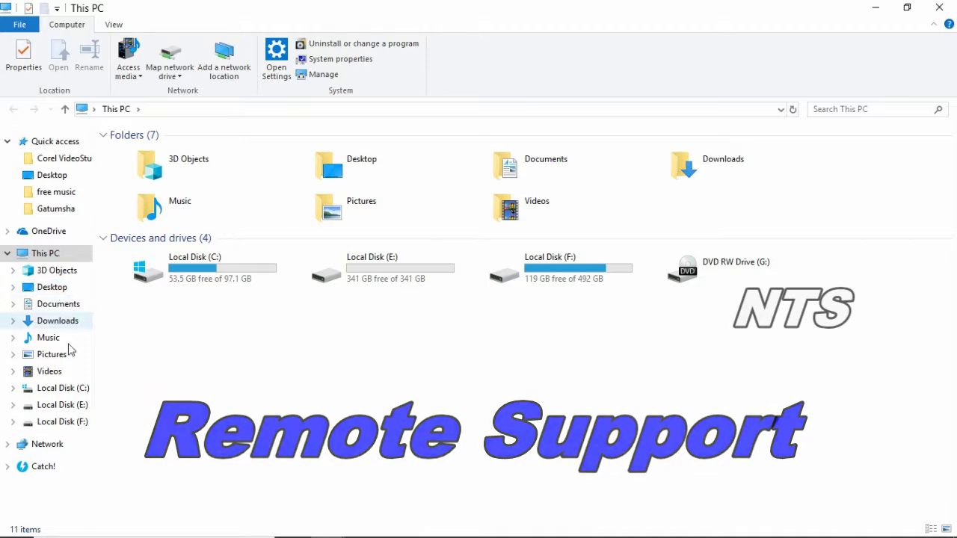
pyautogui.click(63, 444)
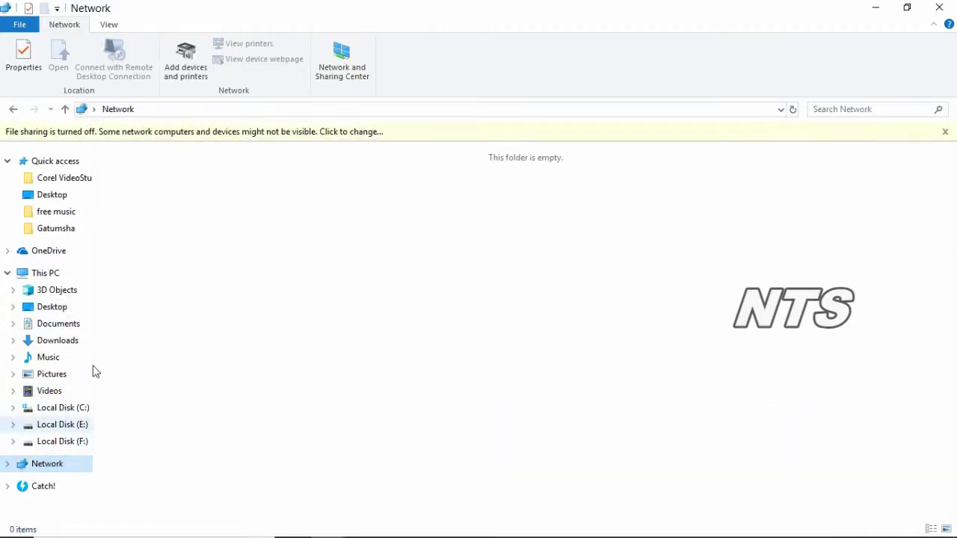
pyautogui.click(272, 135)
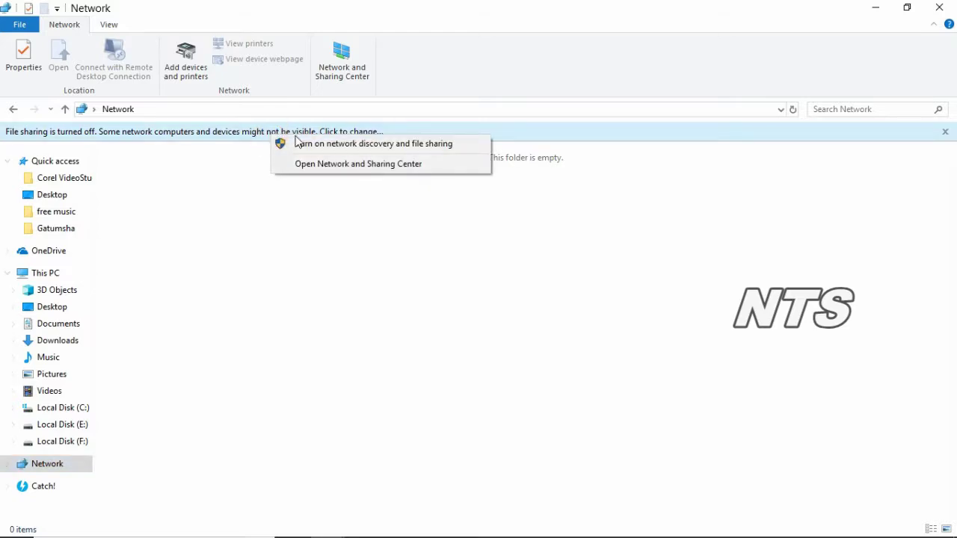
pyautogui.click(299, 143)
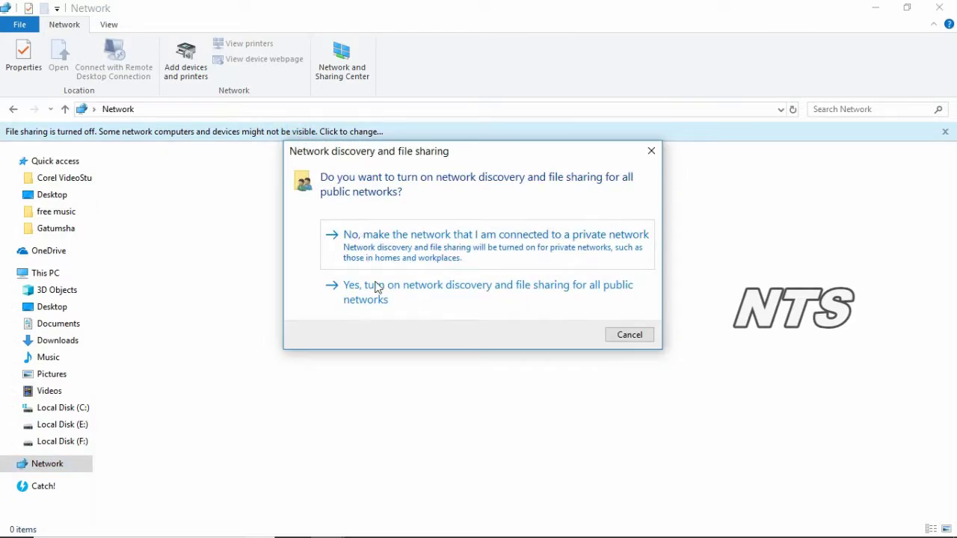
pyautogui.click(379, 291)
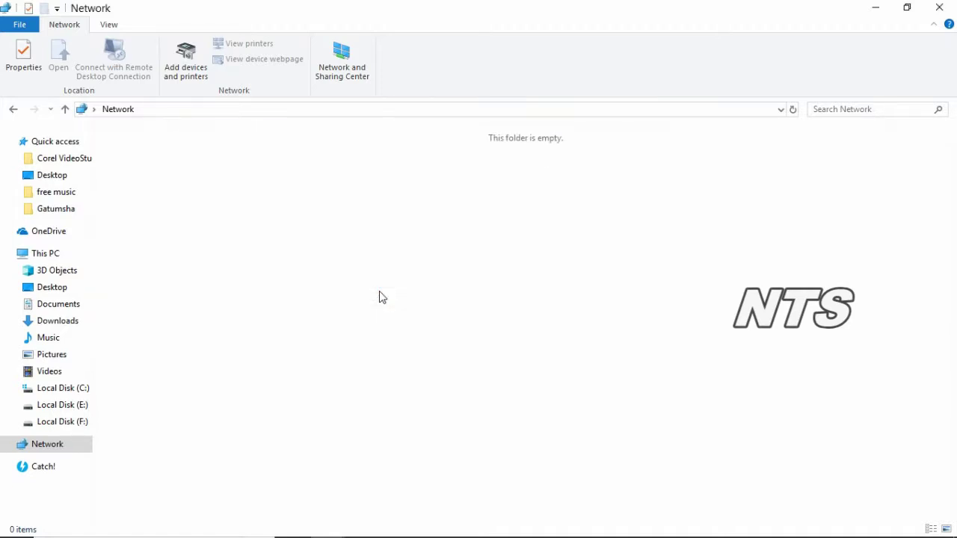
# Refresh the Network folder and open \\192.168.43.29 from the Run box
pyautogui.rightClick(379, 297)
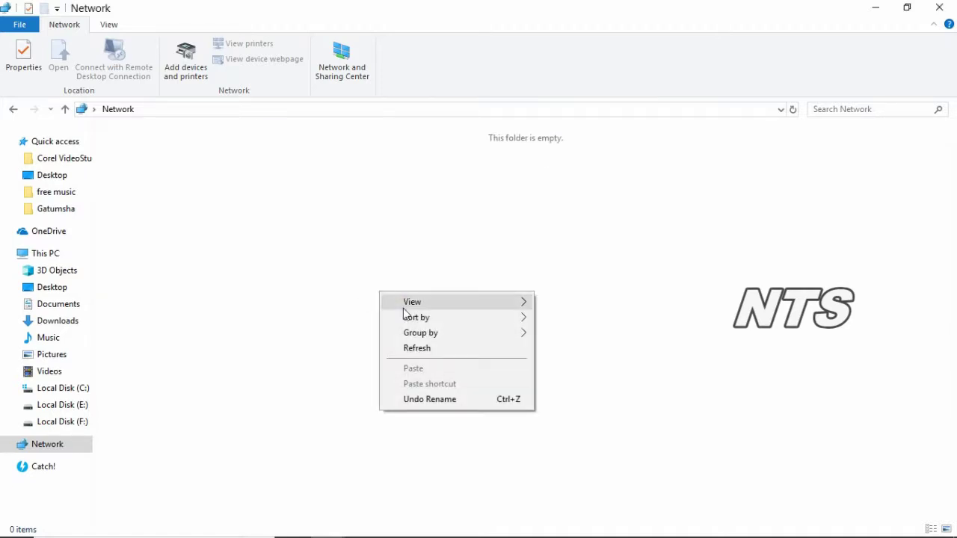
pyautogui.click(419, 349)
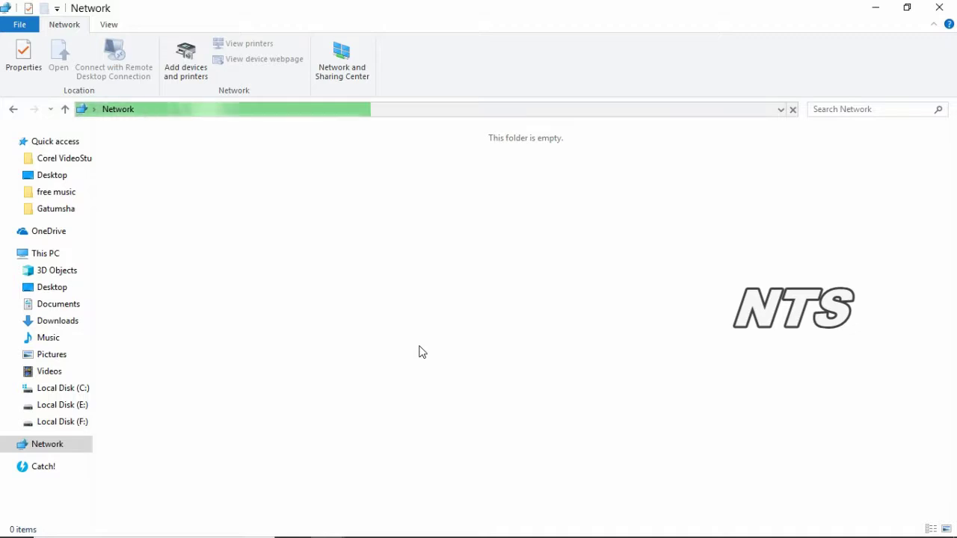
pyautogui.press('super+r')
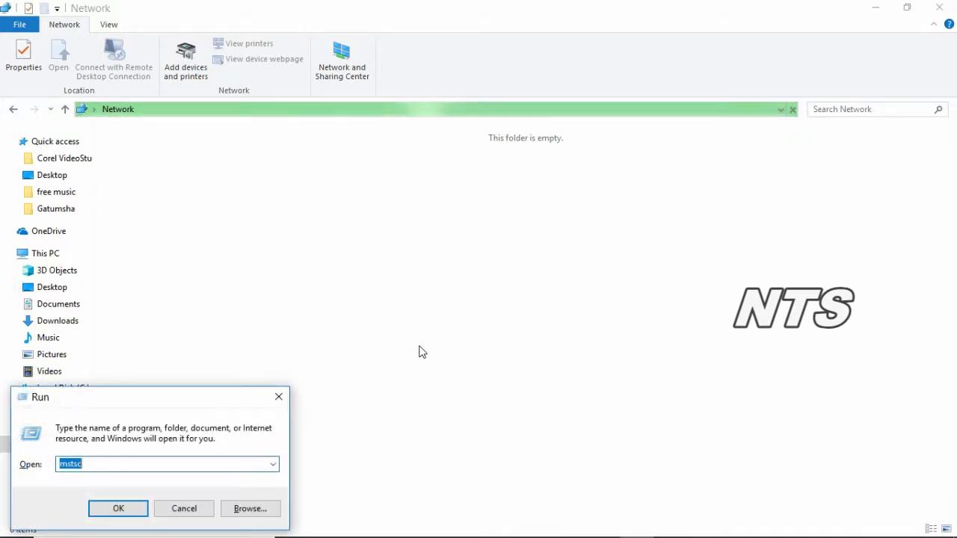
pyautogui.write('\\\\192.168.43.29')
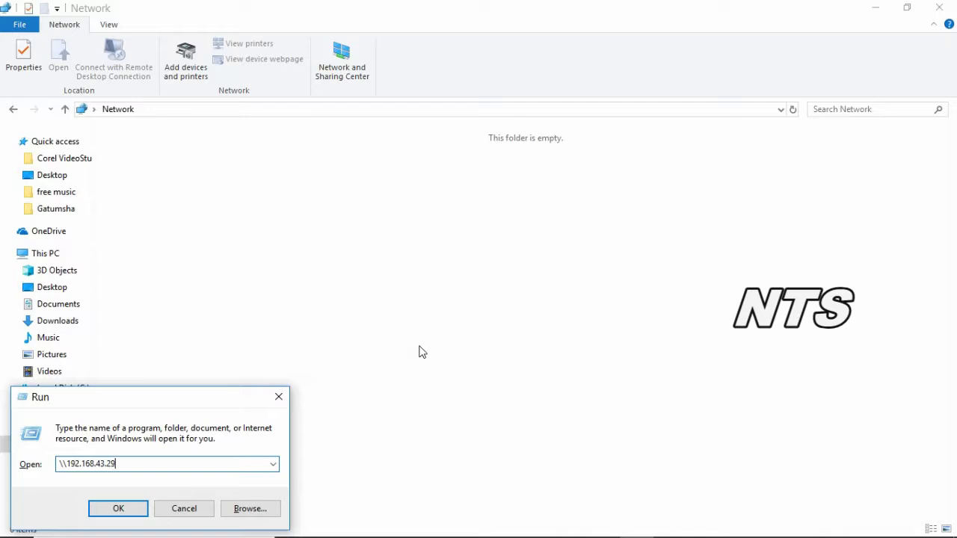
pyautogui.press('Return')
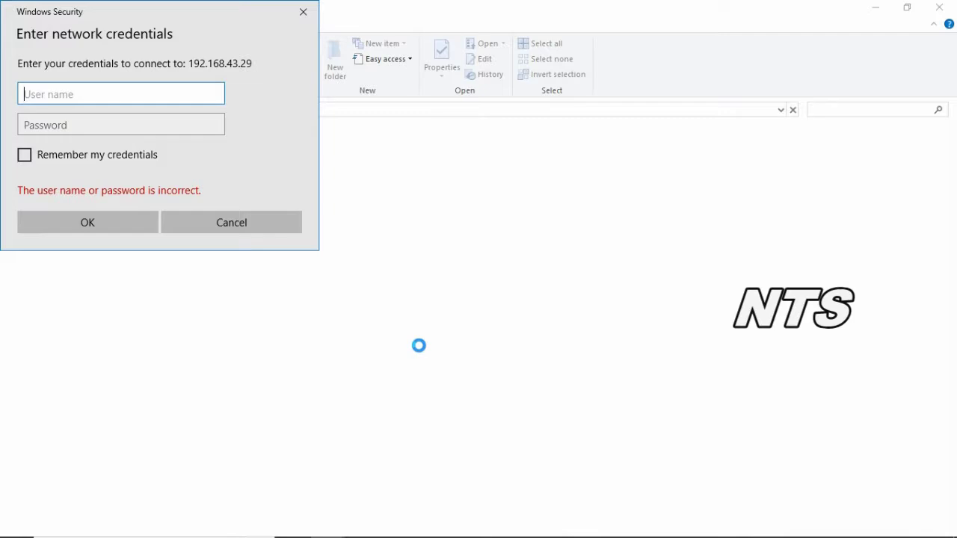
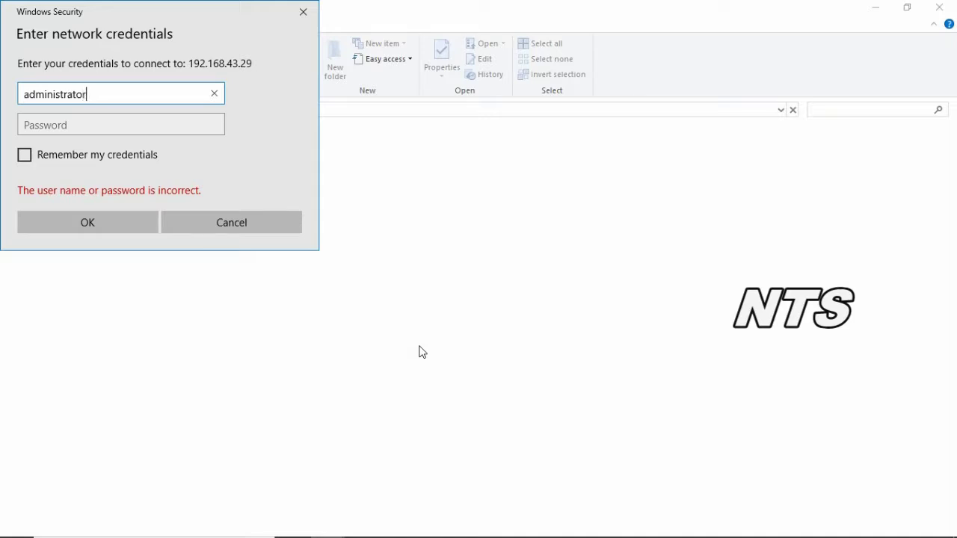
# Sign in to 192.168.43.29 with the administrator user name and password
pyautogui.press('Tab')
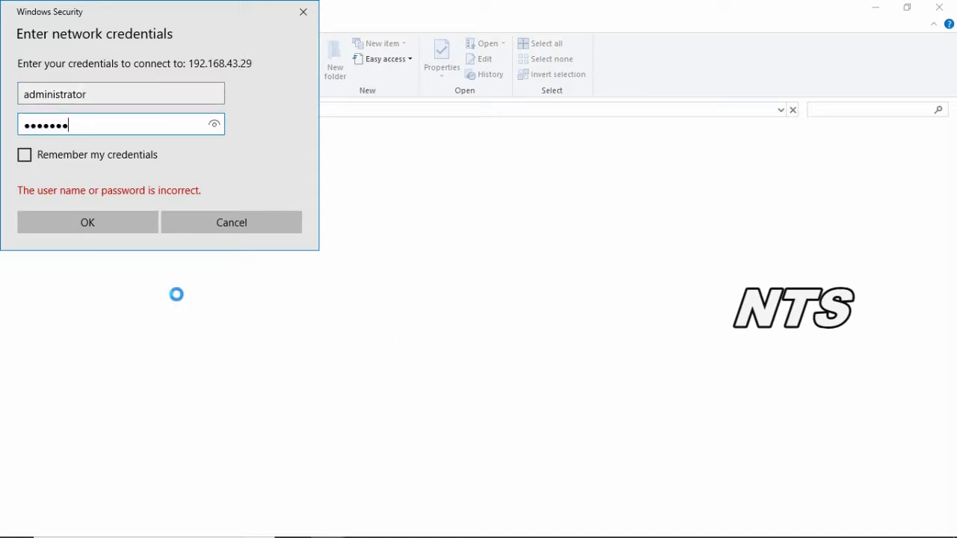
pyautogui.click(138, 227)
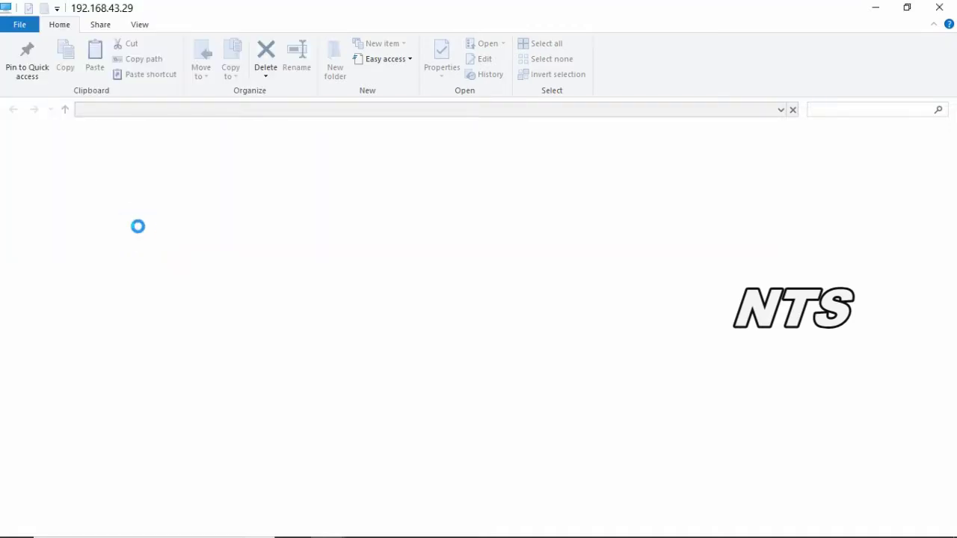
# Browse to Users\Administrator\Documents\NTS and launch the Invitation file
pyautogui.doubleClick(191, 144)
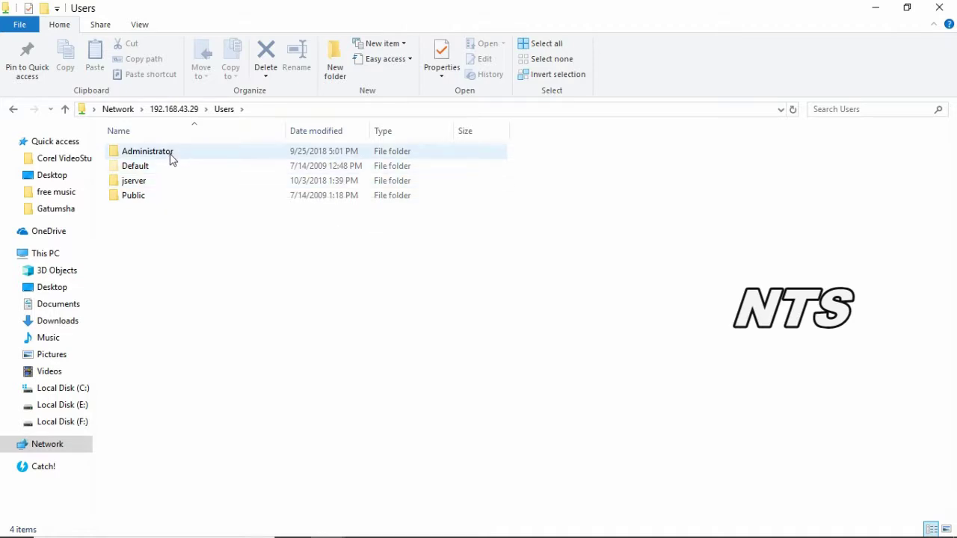
pyautogui.click(170, 158)
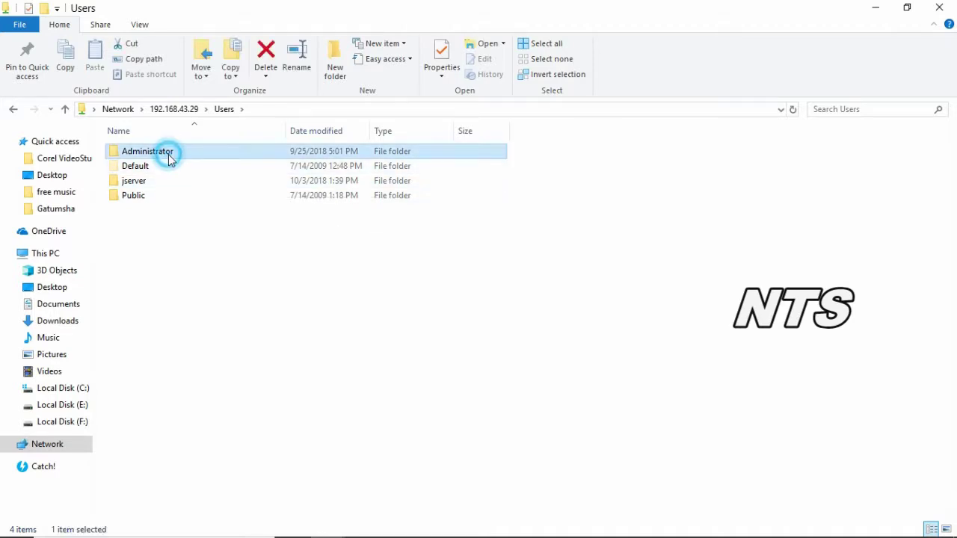
pyautogui.doubleClick(171, 159)
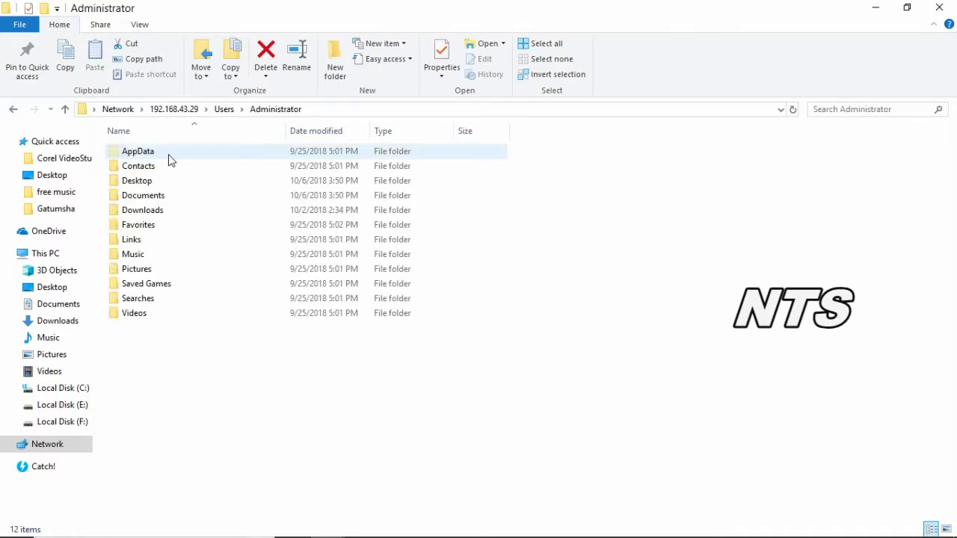
pyautogui.doubleClick(160, 195)
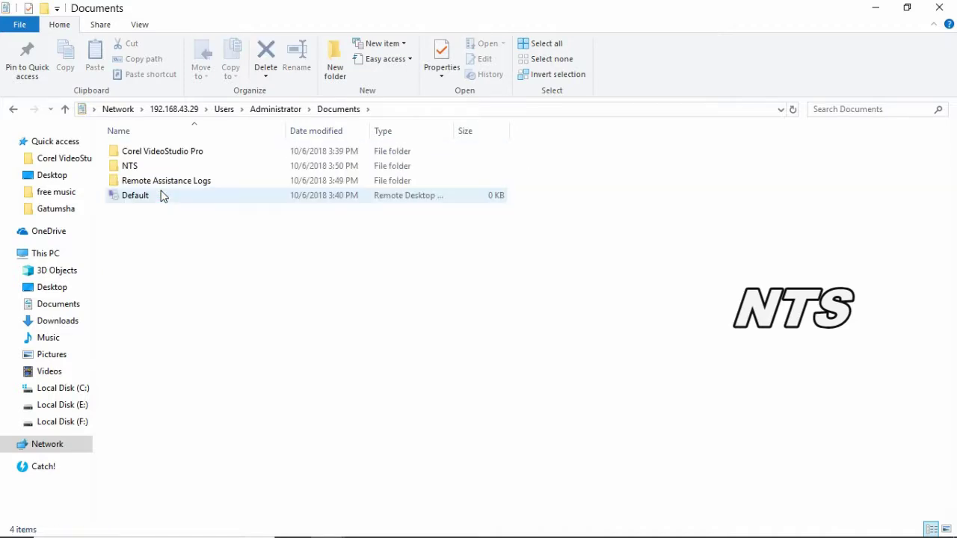
pyautogui.doubleClick(157, 171)
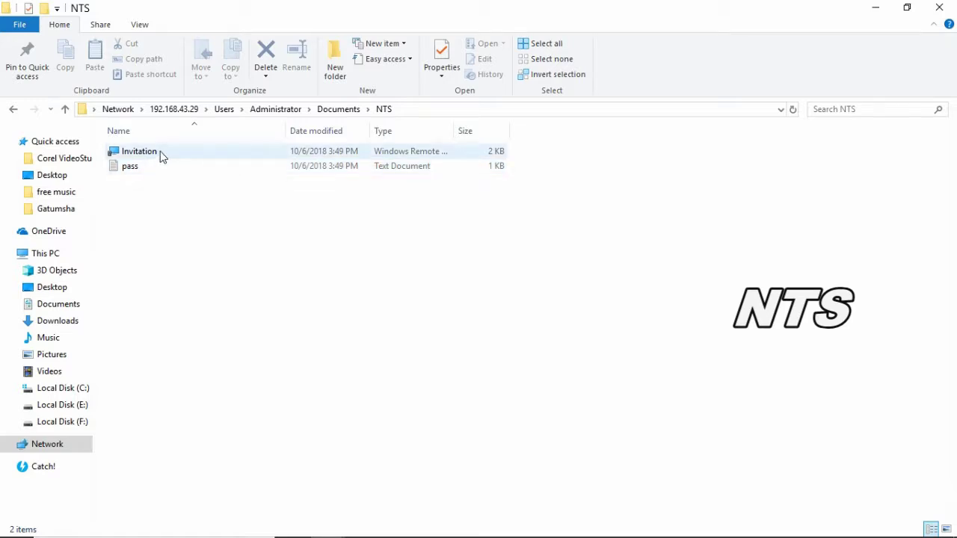
pyautogui.doubleClick(162, 154)
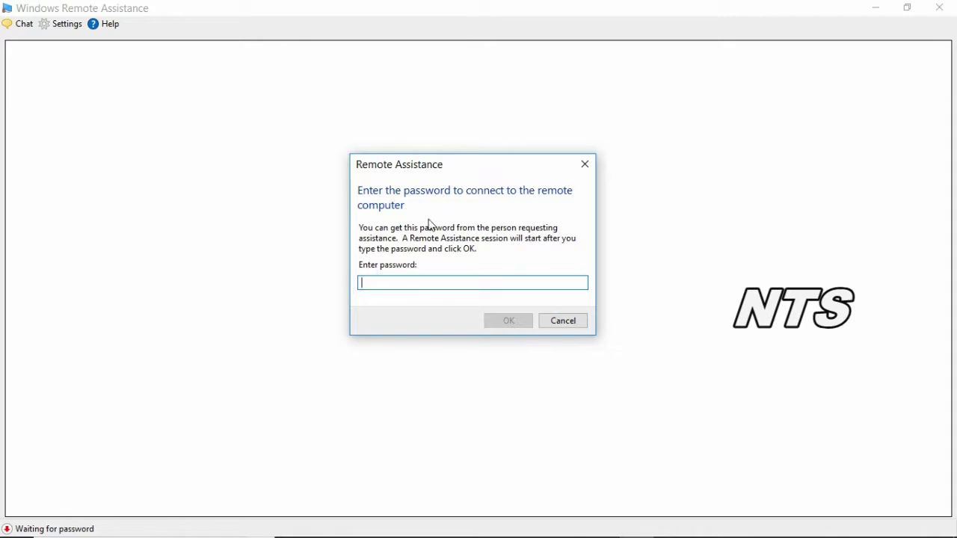
# Copy the password from pass.txt and close Notepad
pyautogui.press('Escape')
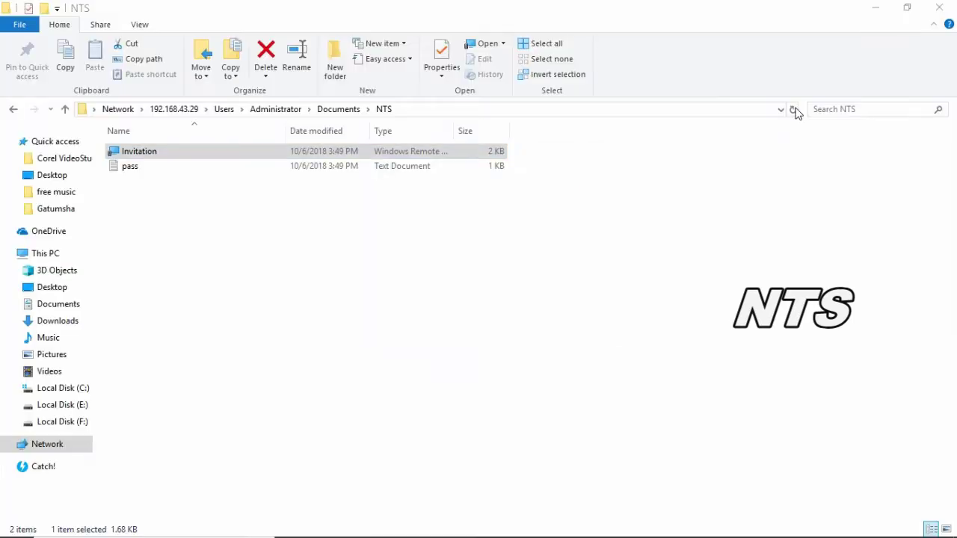
pyautogui.doubleClick(142, 166)
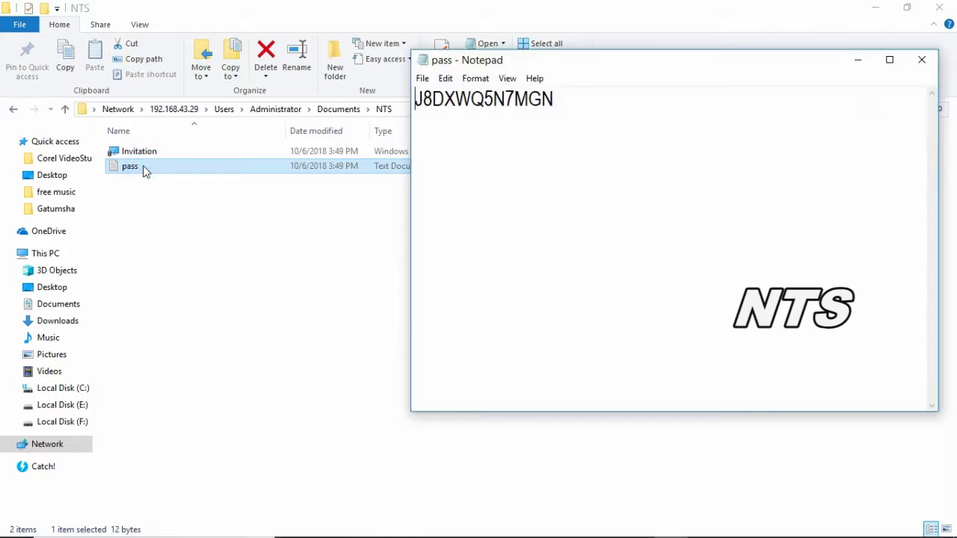
pyautogui.hotkey('ctrl', 'a')
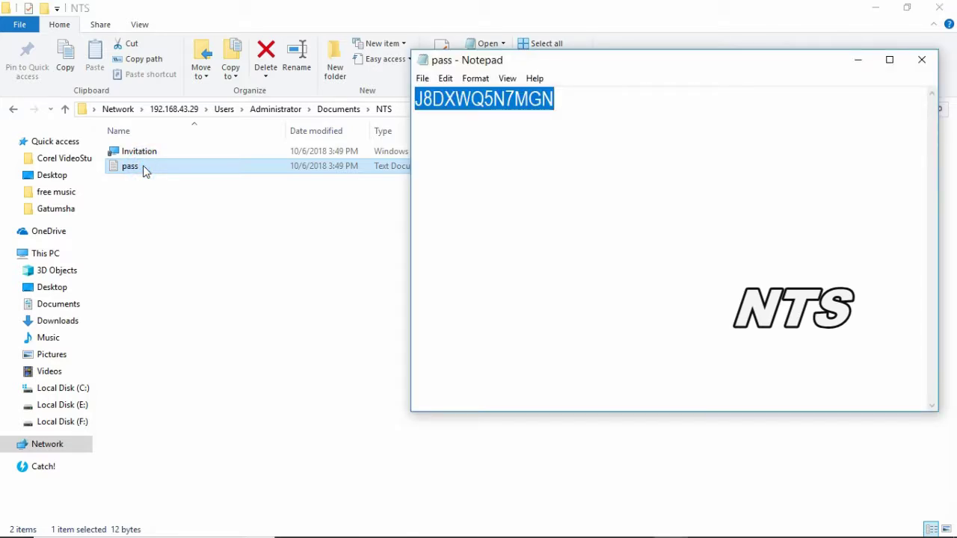
pyautogui.hotkey('alt', 'F4')
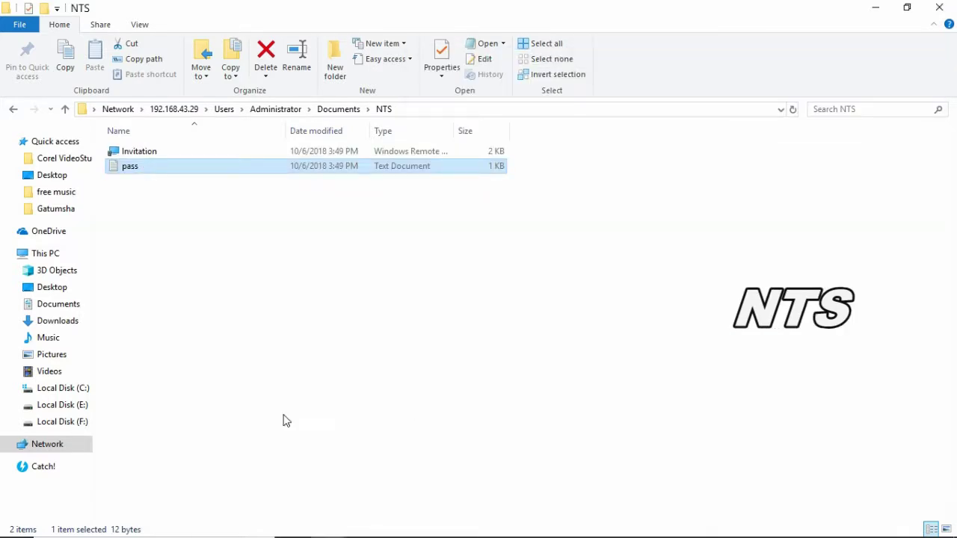
# Paste the password into the Remote Assistance prompt and connect
pyautogui.moveTo(404, 535)
pyautogui.moveTo(500, 529)
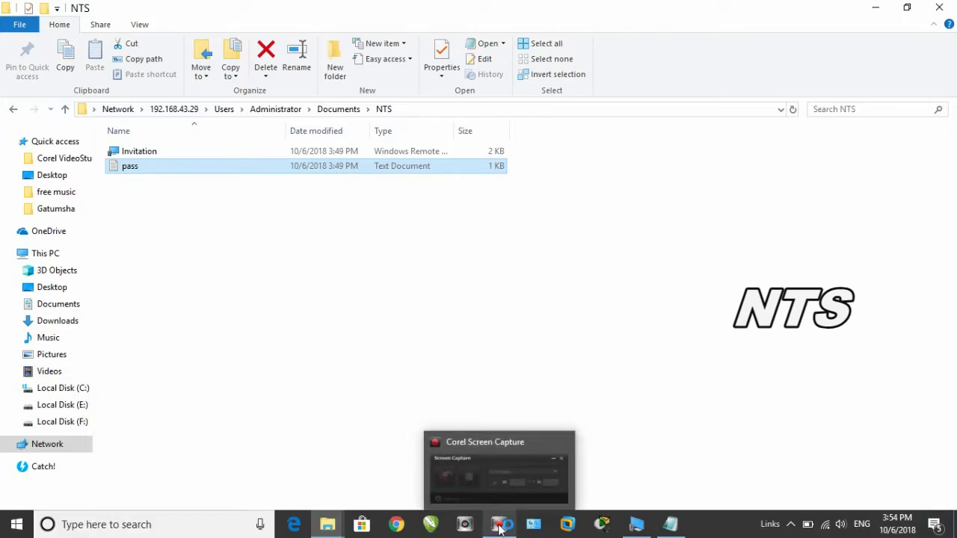
pyautogui.click(636, 526)
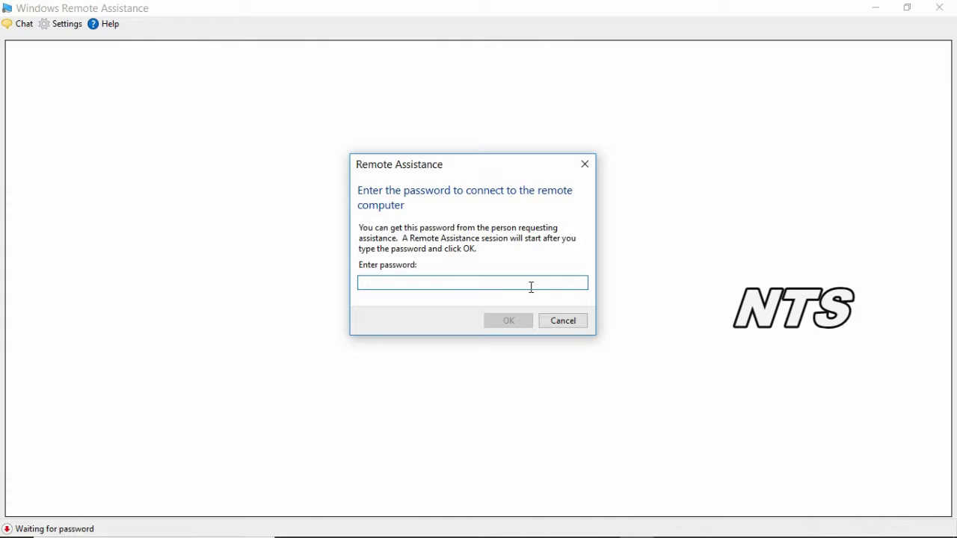
pyautogui.hotkey('ctrl', 'v')
pyautogui.click(518, 323)
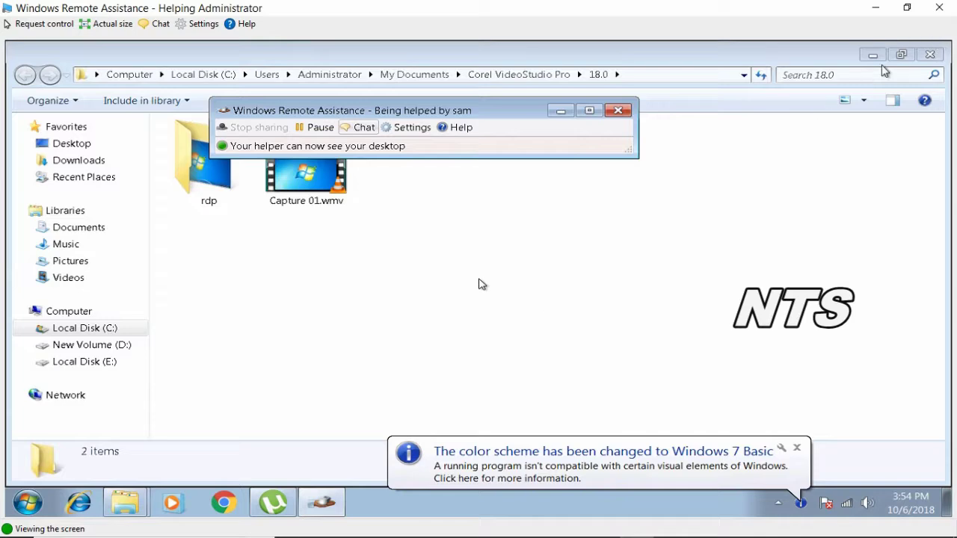
# Close the Explorer and Notepad windows and maximize the Remote Assistance window
pyautogui.click(907, 7)
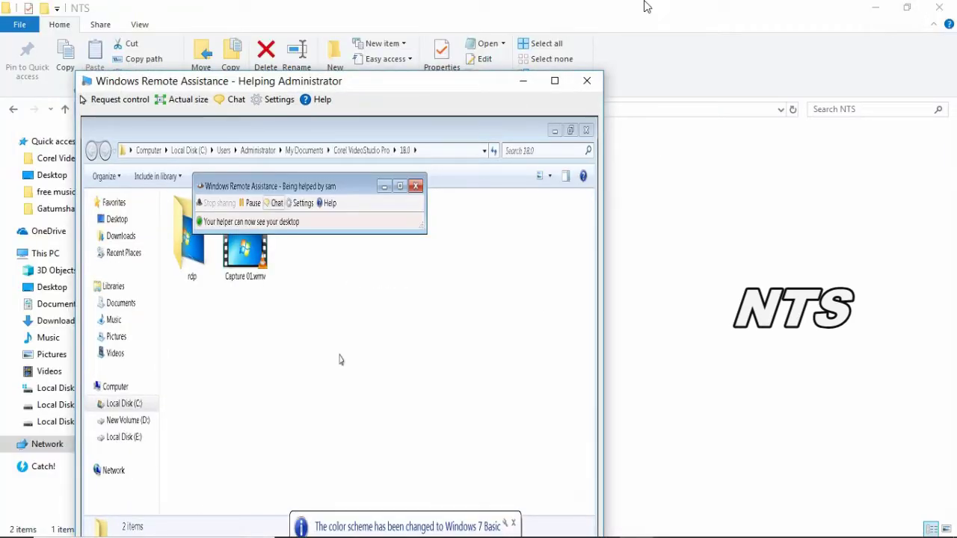
pyautogui.click(939, 8)
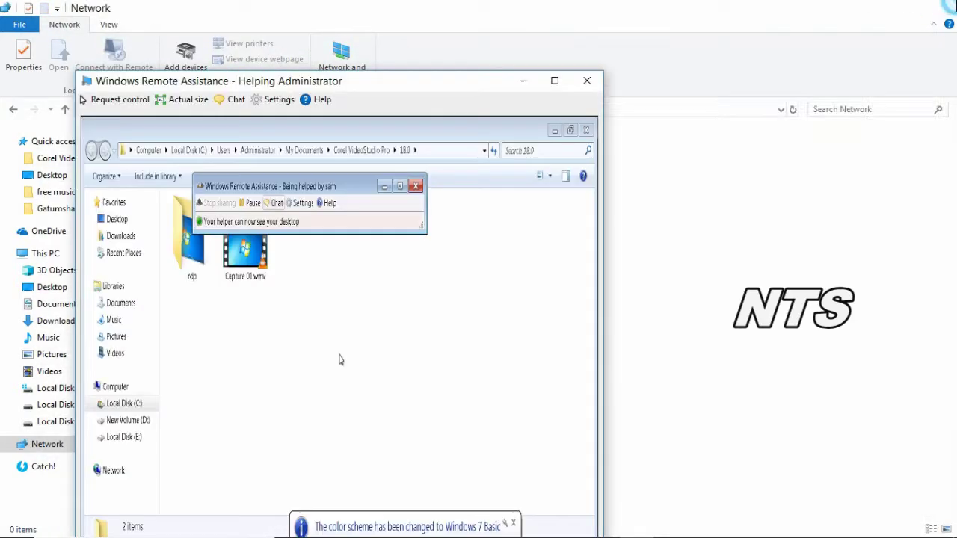
pyautogui.click(939, 8)
pyautogui.click(924, 61)
pyautogui.click(925, 66)
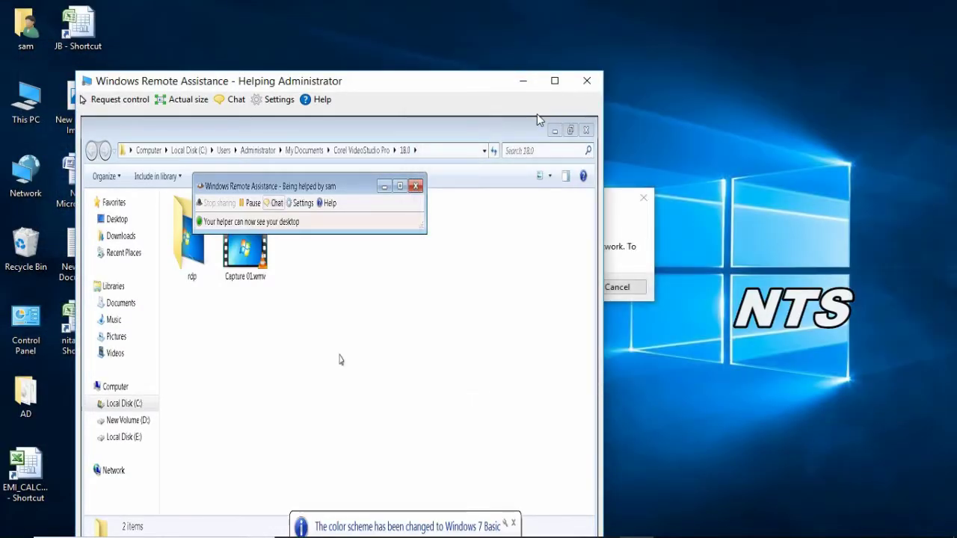
pyautogui.moveTo(485, 94); pyautogui.dragTo(956, 81)
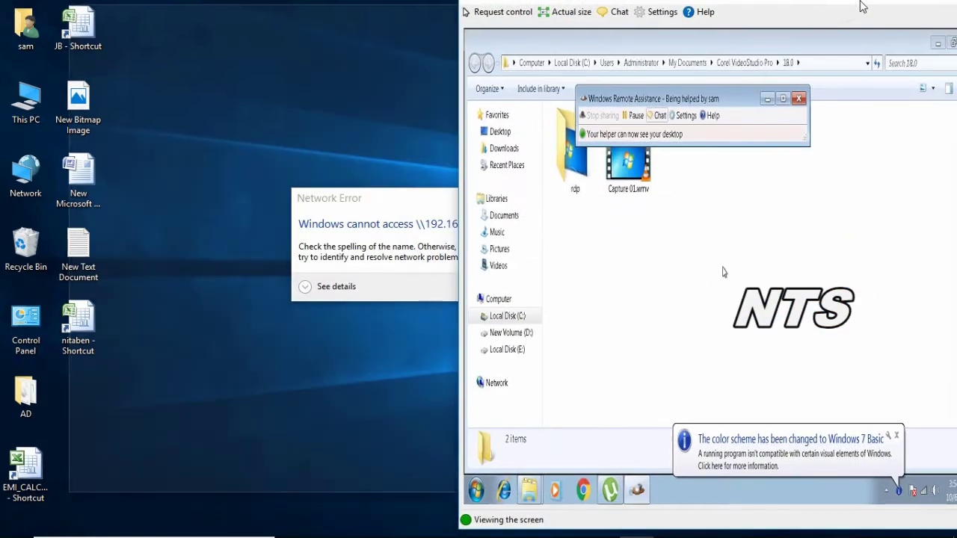
pyautogui.doubleClick(856, 6)
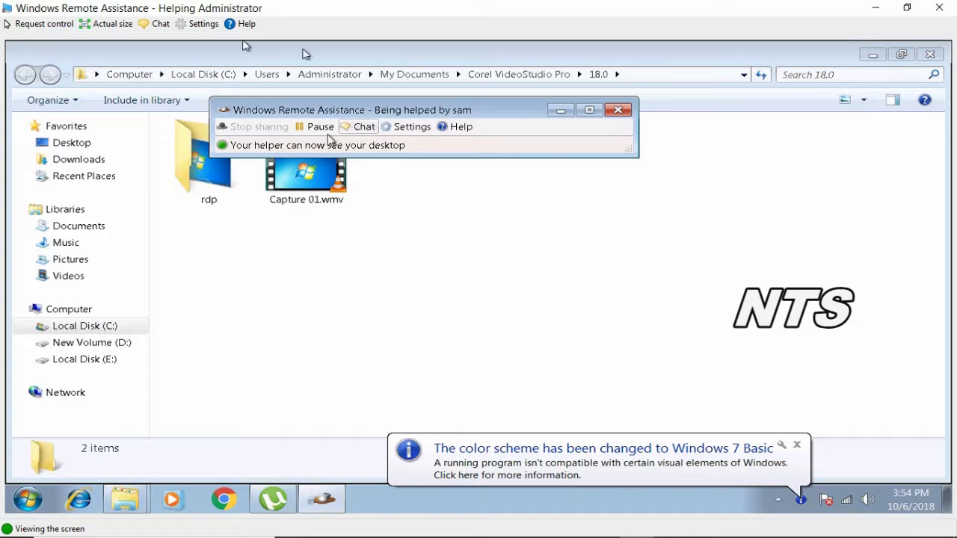
pyautogui.click(400, 130)
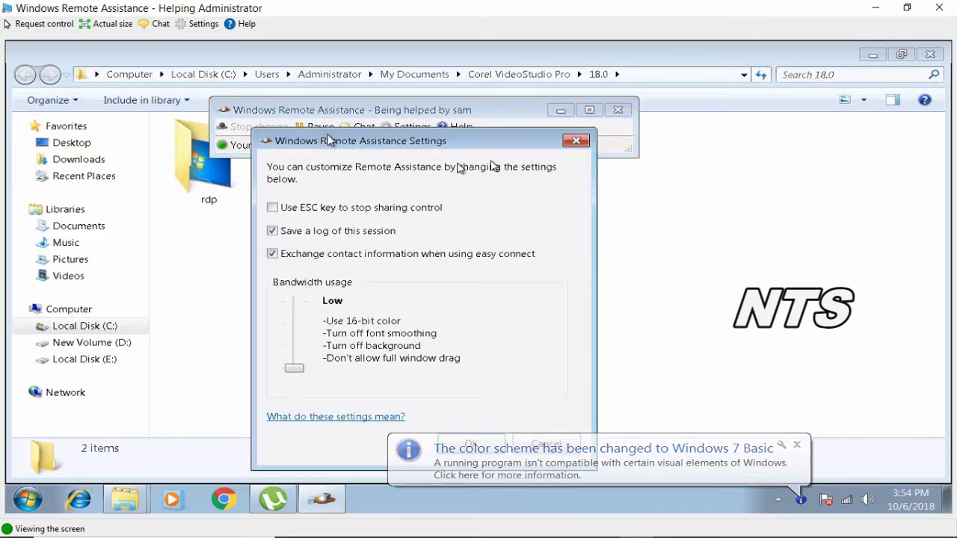
pyautogui.click(577, 141)
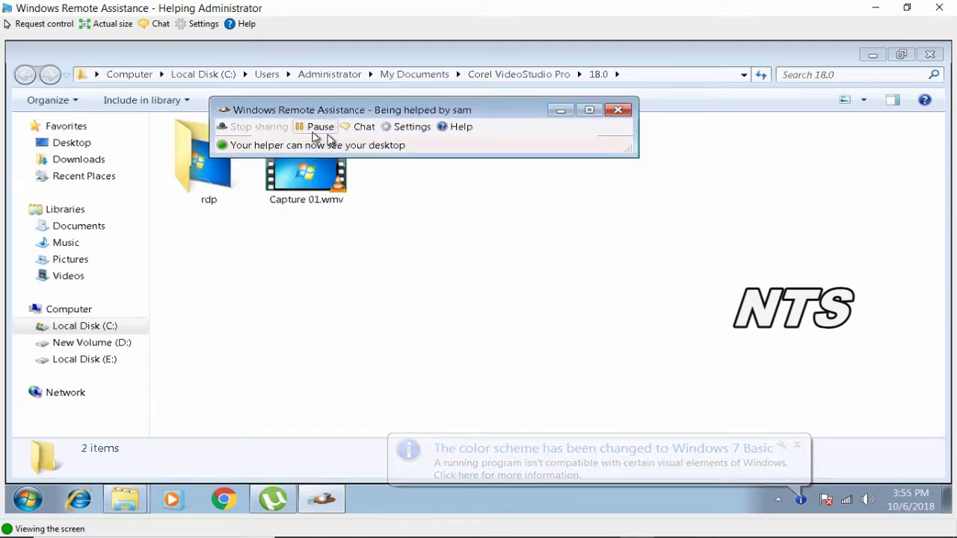
pyautogui.click(562, 112)
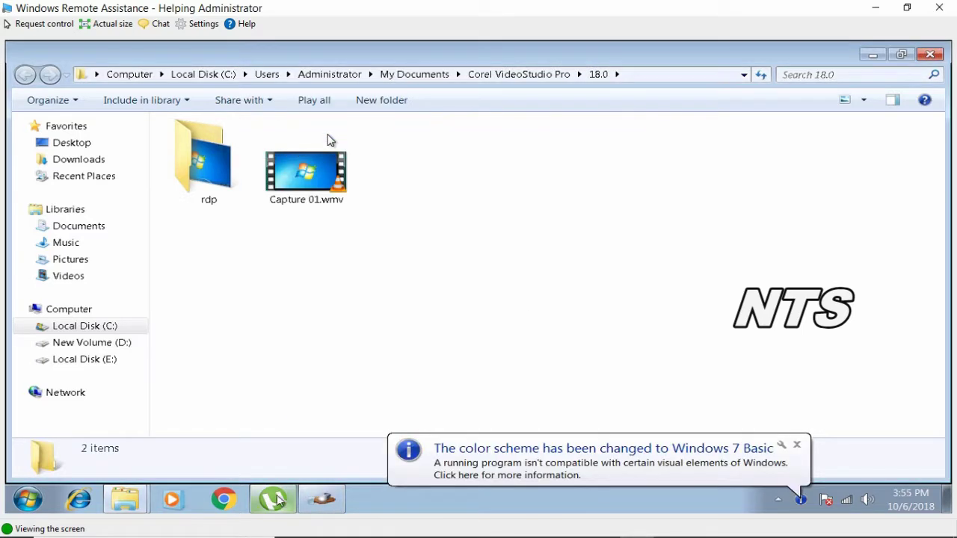
pyautogui.click(322, 499)
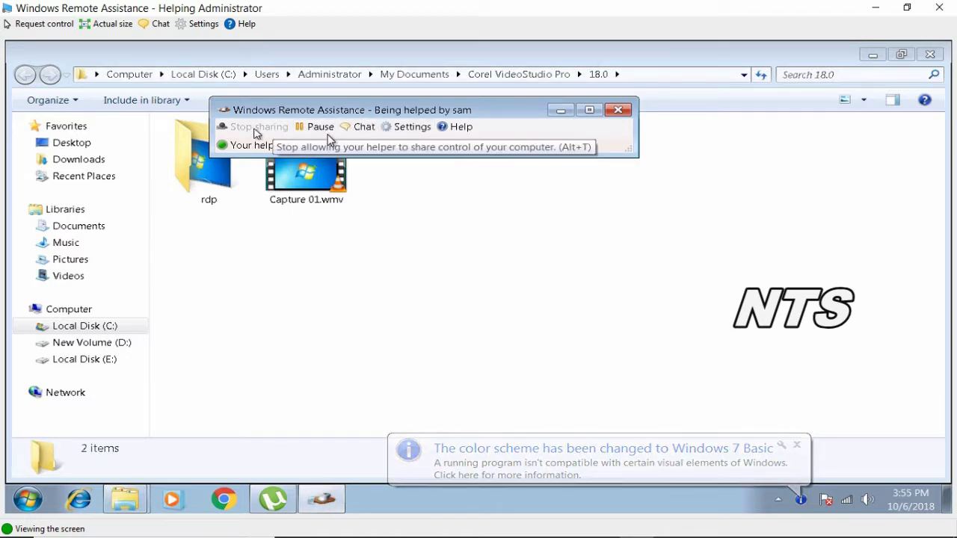
# Request shared control, open Capture 01.wmv in VLC, and restore the assistance window down
pyautogui.click(62, 25)
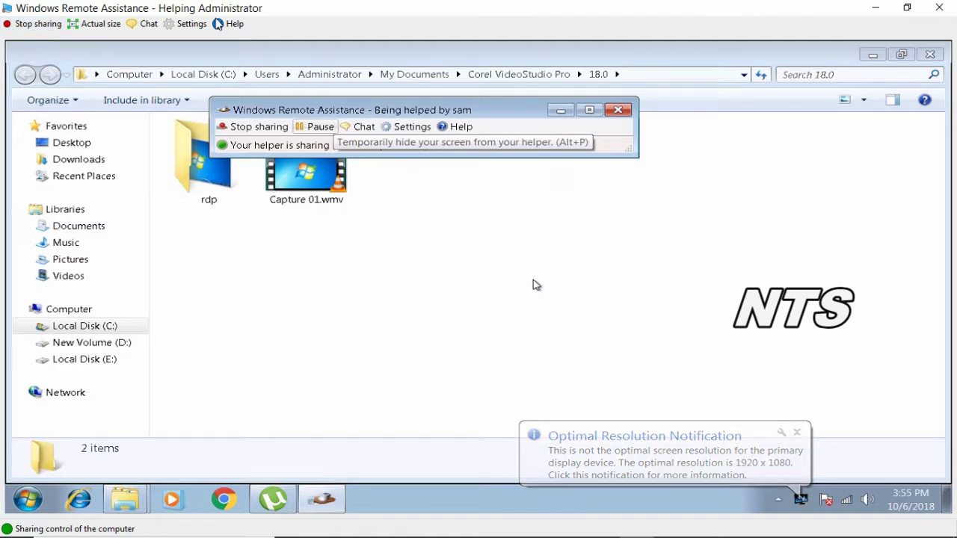
pyautogui.click(564, 113)
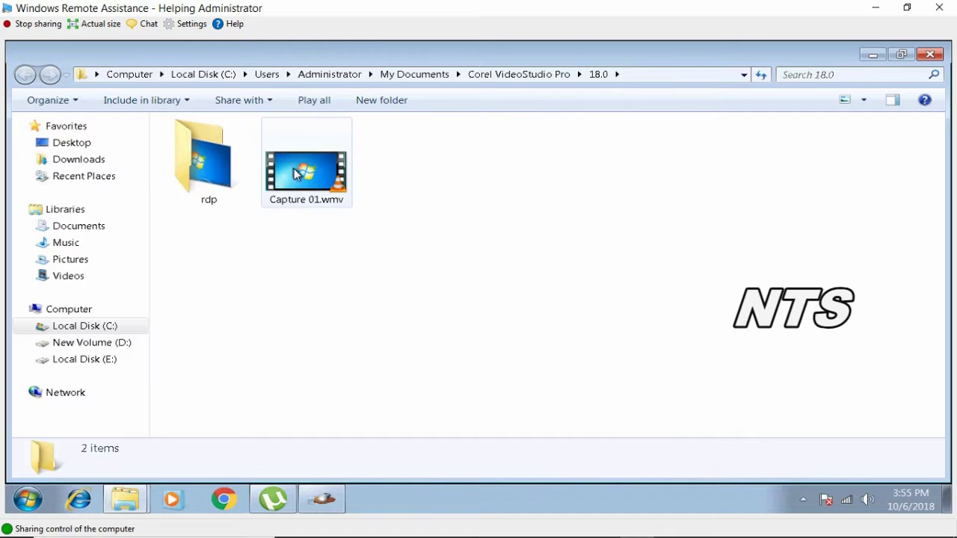
pyautogui.click(295, 173)
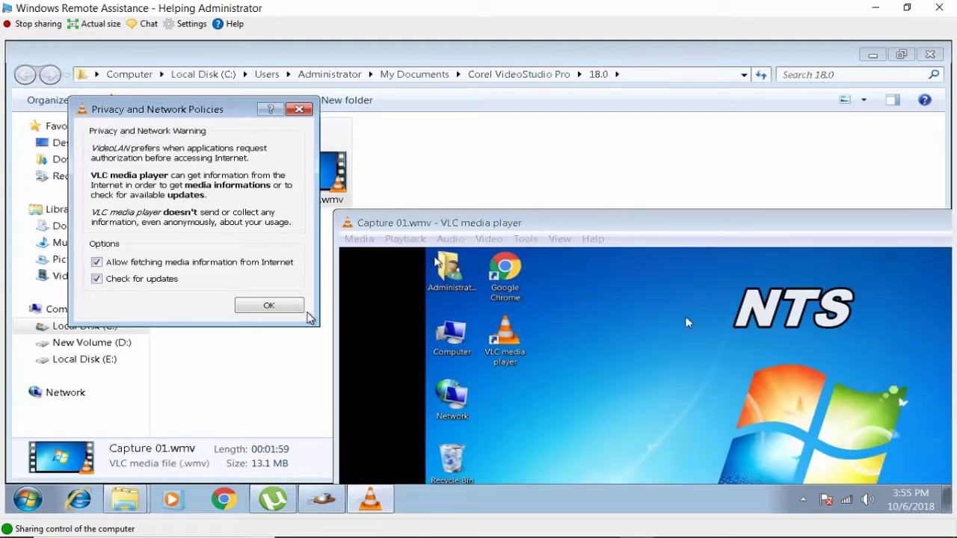
pyautogui.click(302, 311)
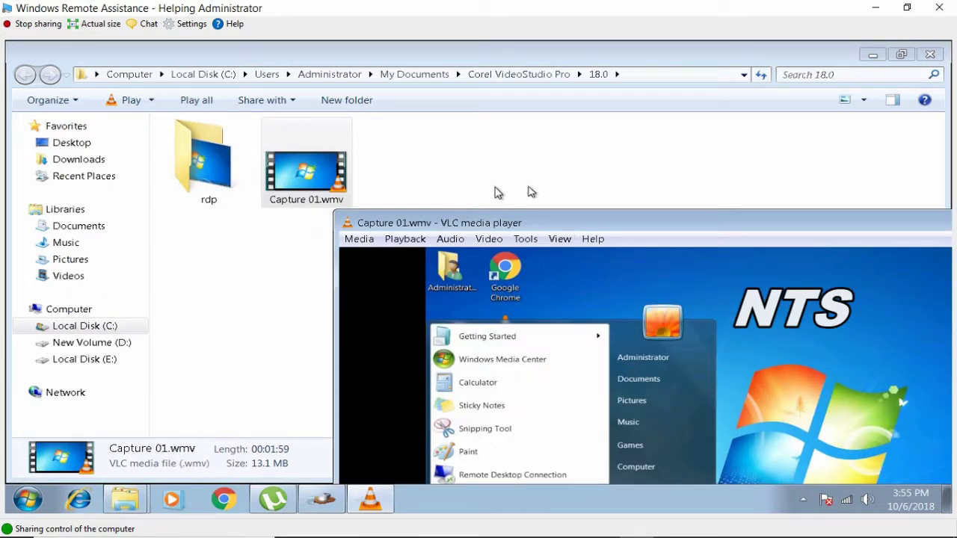
pyautogui.click(906, 8)
pyautogui.click(499, 270)
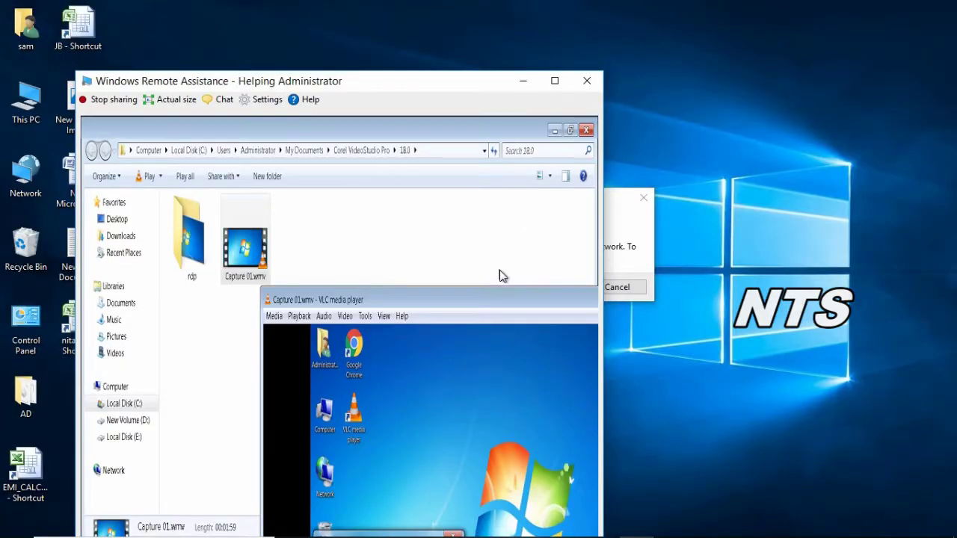
# Close the remote folder, VLC player and Documents library windows, then maximize the Remote Assistance window
pyautogui.click(589, 130)
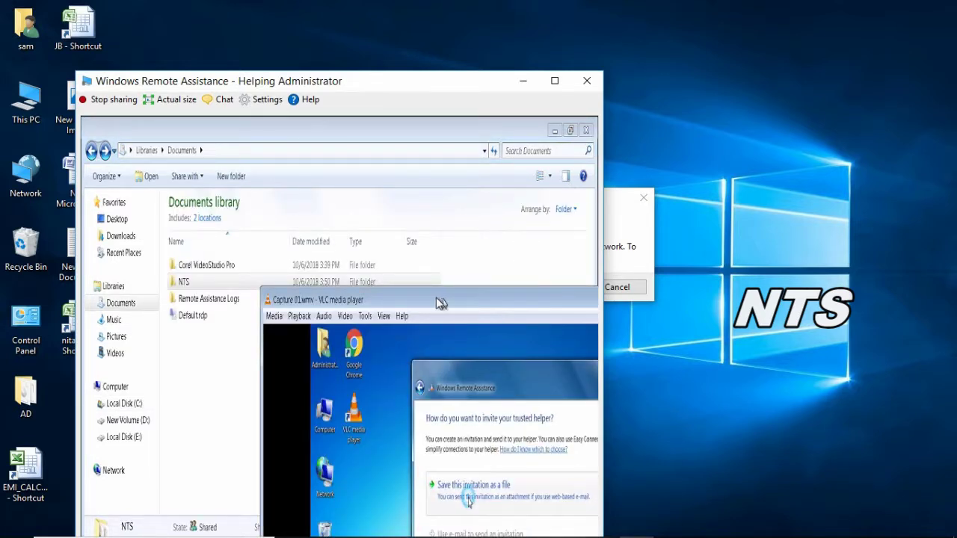
pyautogui.rightClick(365, 296)
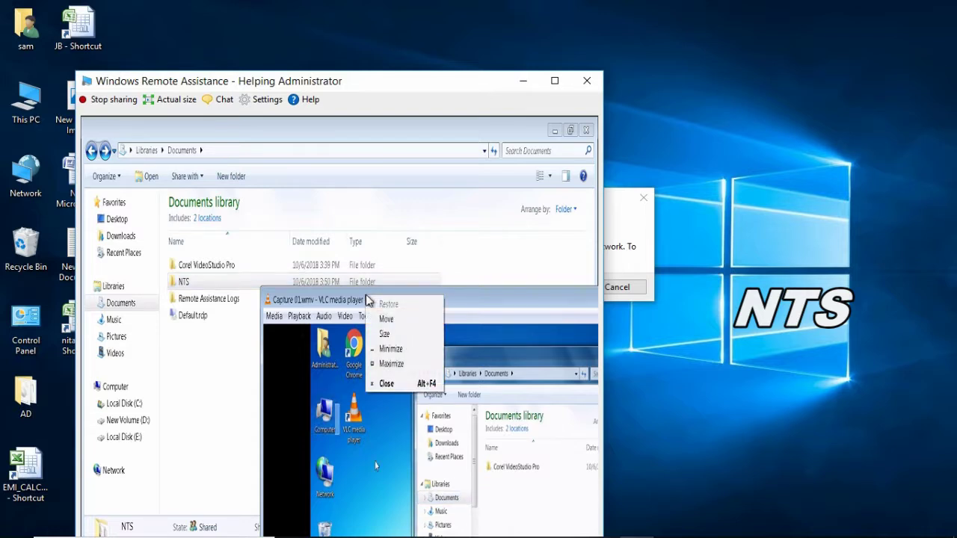
pyautogui.click(396, 387)
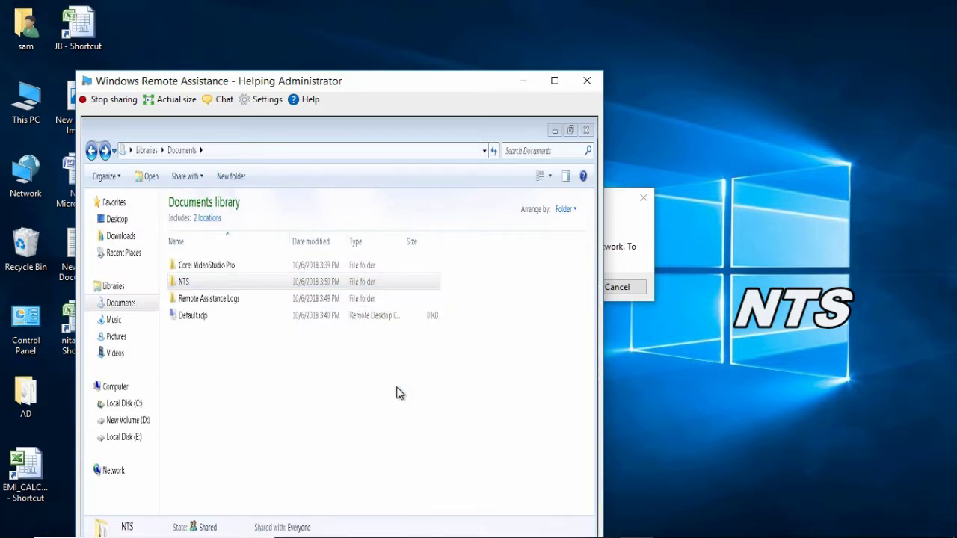
pyautogui.click(586, 131)
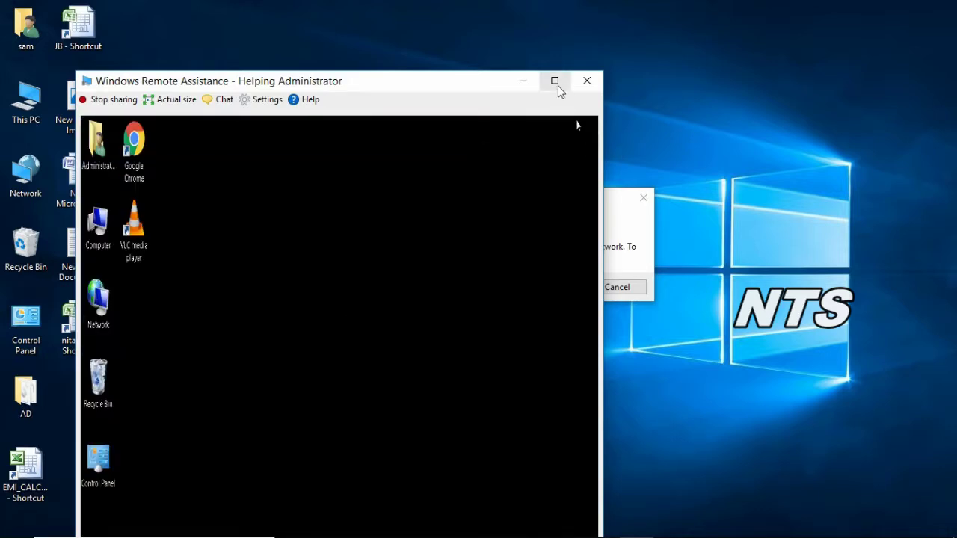
pyautogui.click(555, 81)
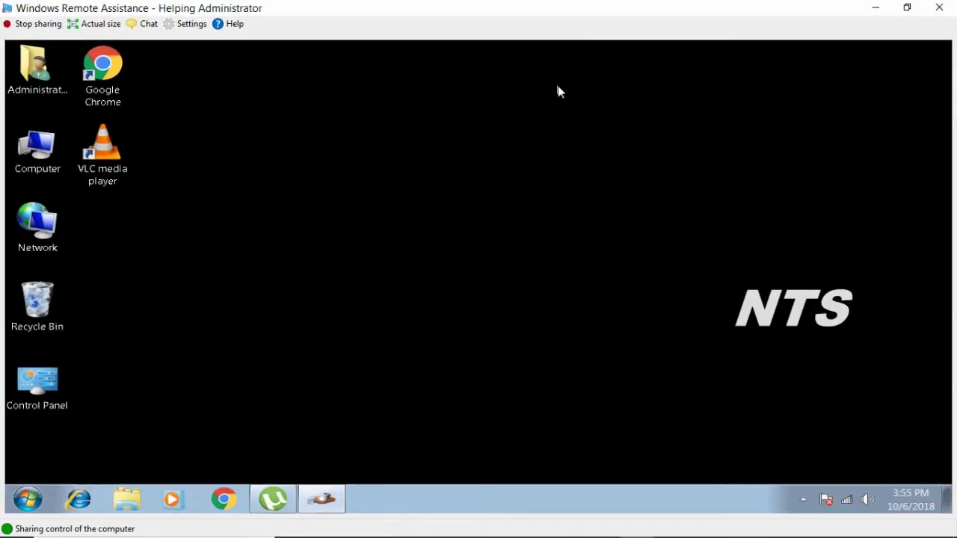
pyautogui.rightClick(53, 158)
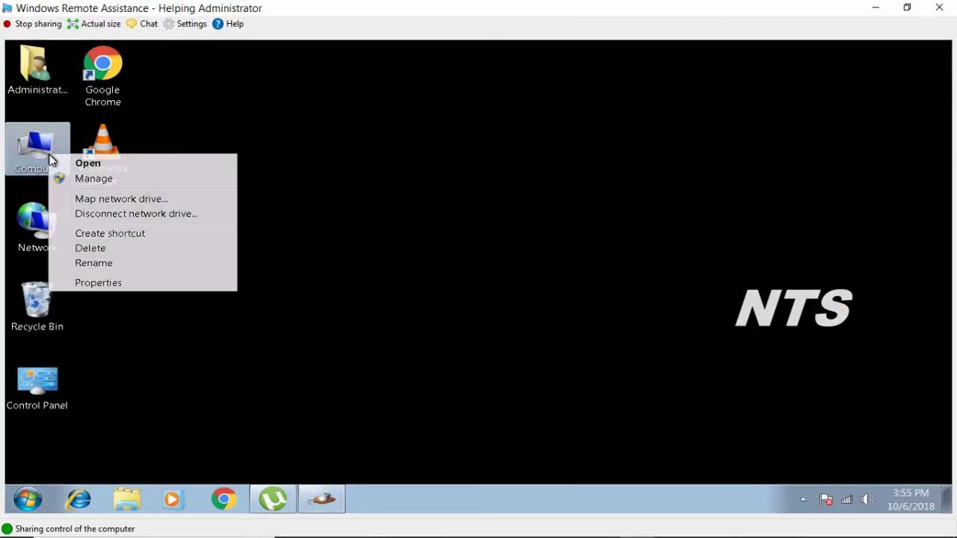
pyautogui.click(97, 284)
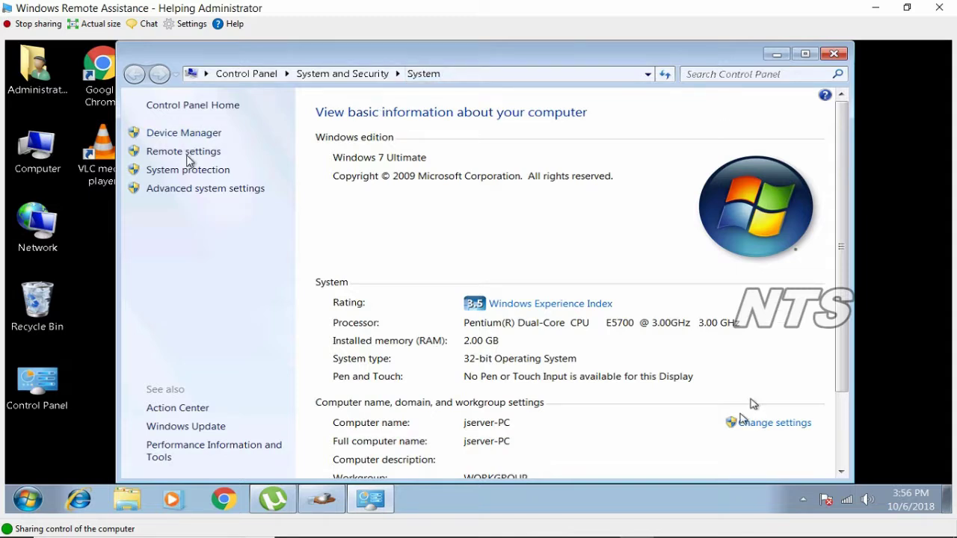
pyautogui.click(834, 54)
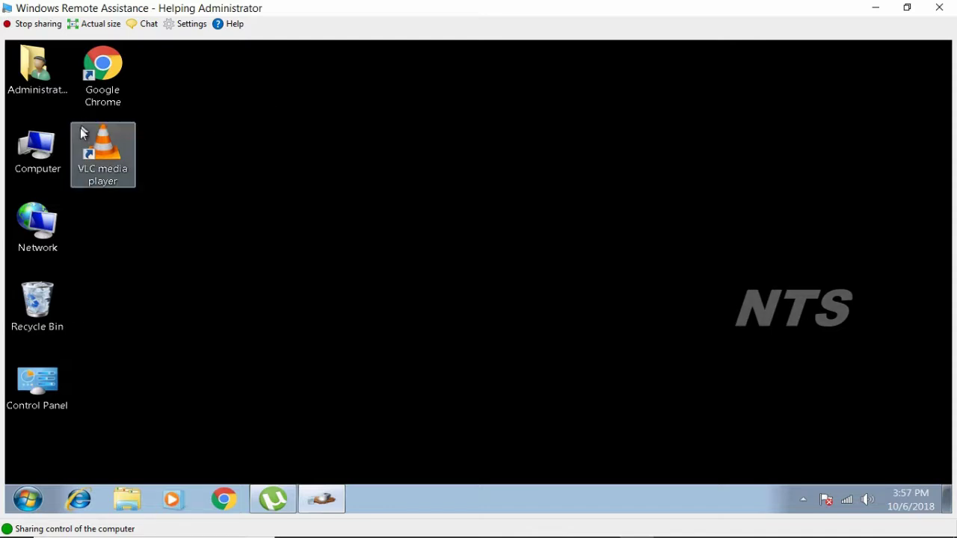
# Browse the remote machine via Computer into Local Disk (C:), then restore down the Remote Assistance window
pyautogui.click(80, 133)
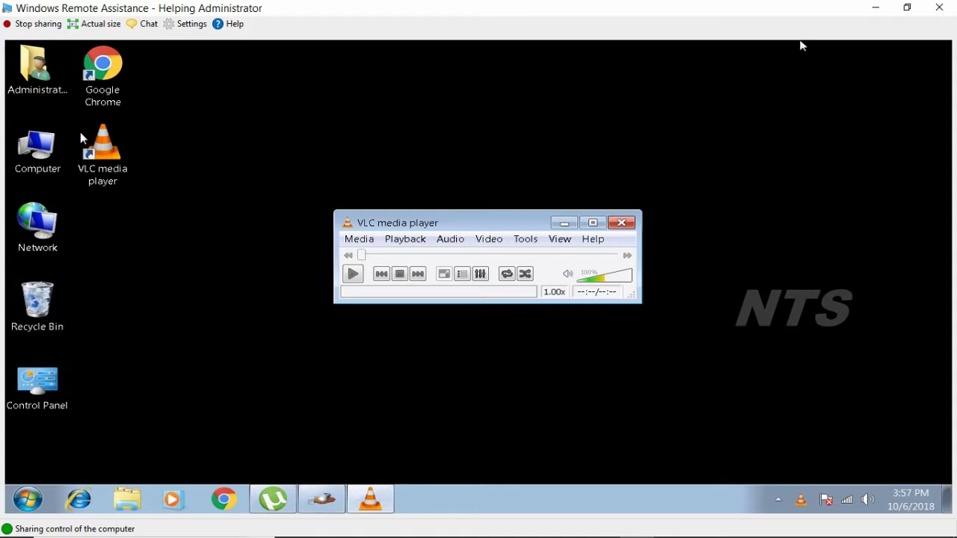
pyautogui.doubleClick(41, 148)
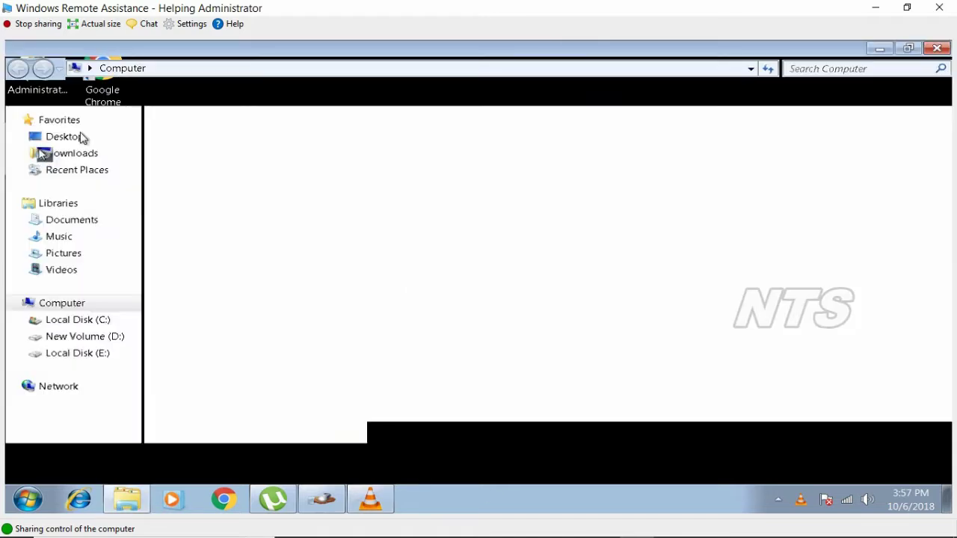
pyautogui.doubleClick(256, 165)
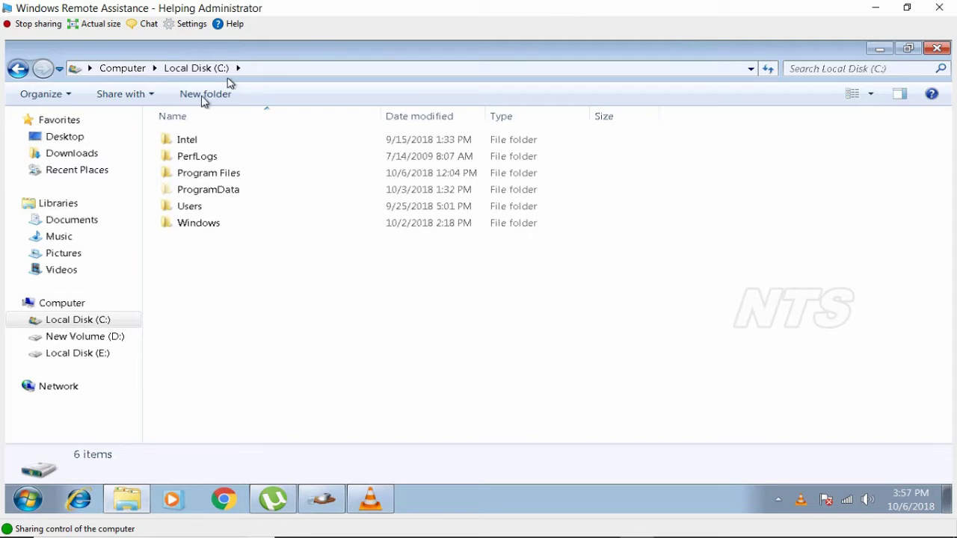
pyautogui.click(907, 9)
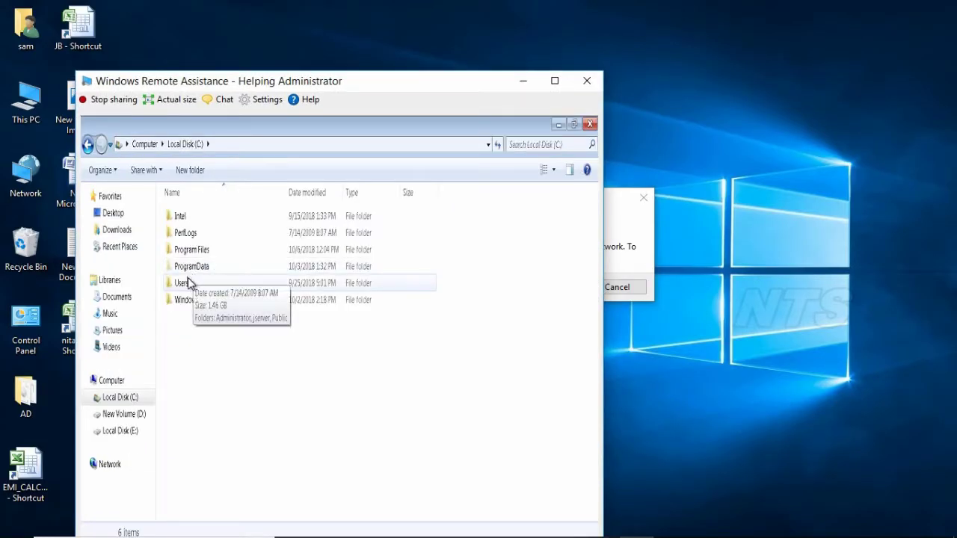
# After trying to drag the remote Users folder out, close Remote Assistance and return to the local taskbar
pyautogui.moveTo(194, 282); pyautogui.dragTo(762, 291)
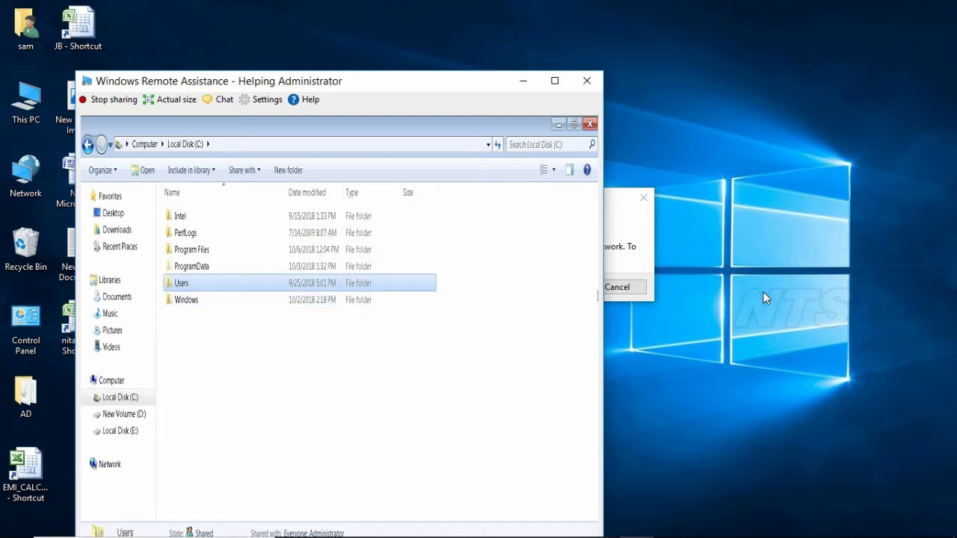
pyautogui.click(587, 81)
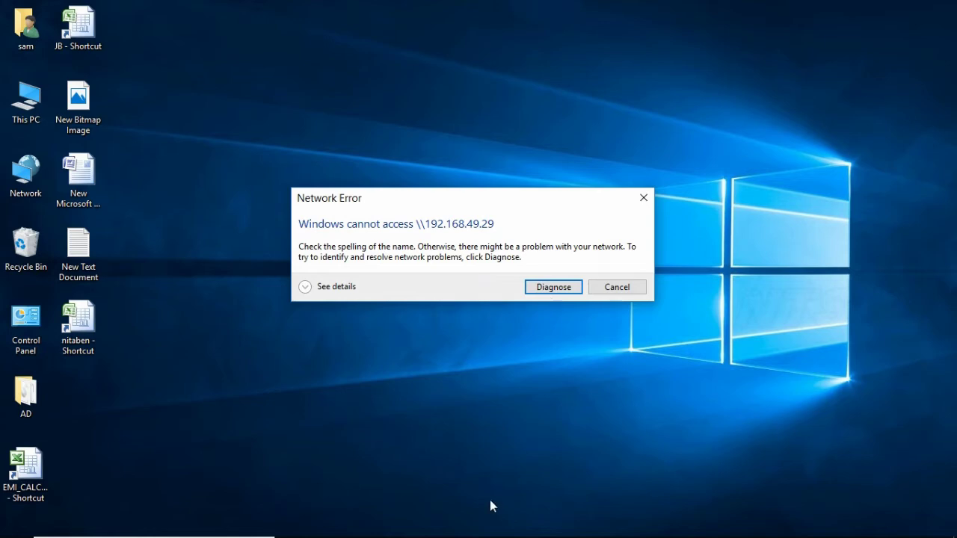
pyautogui.click(502, 528)
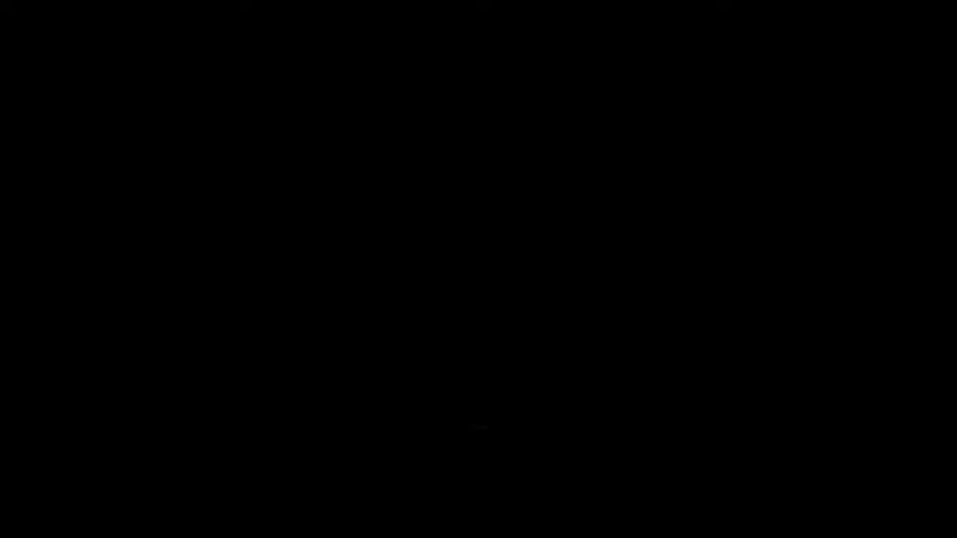